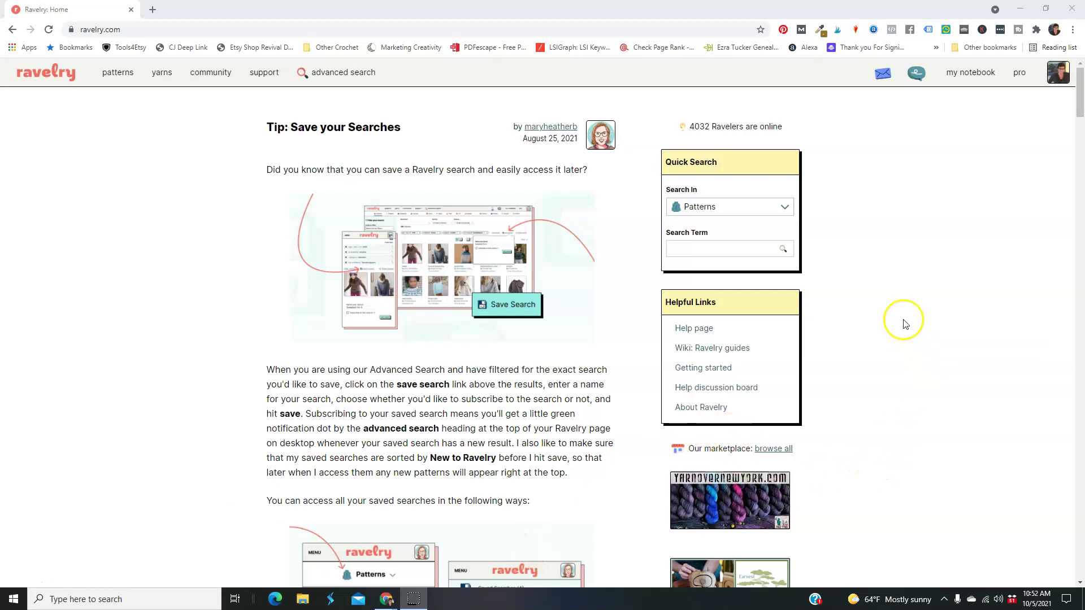
pyautogui.click(1058, 78)
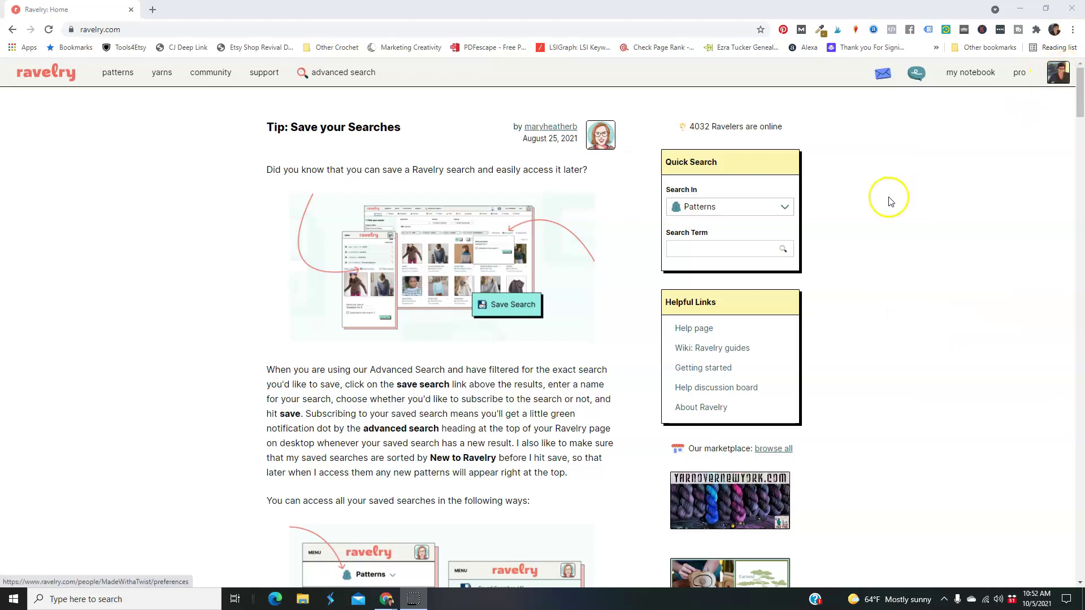
pyautogui.click(1023, 84)
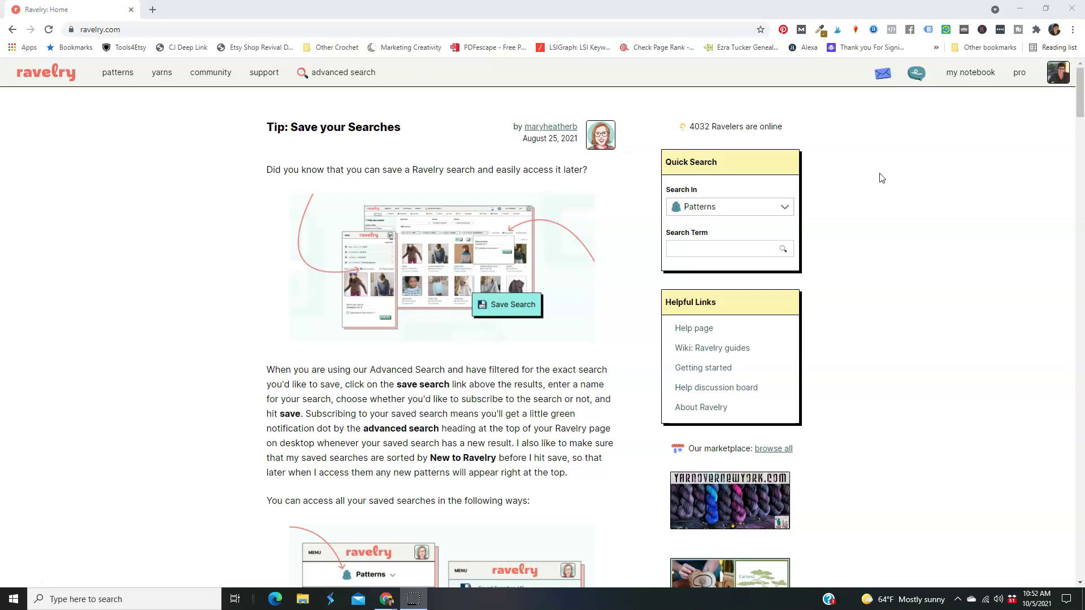
pyautogui.click(882, 260)
# Open the account's contributions page and start adding a pattern that I designed (free or for sale).
pyautogui.click(1061, 73)
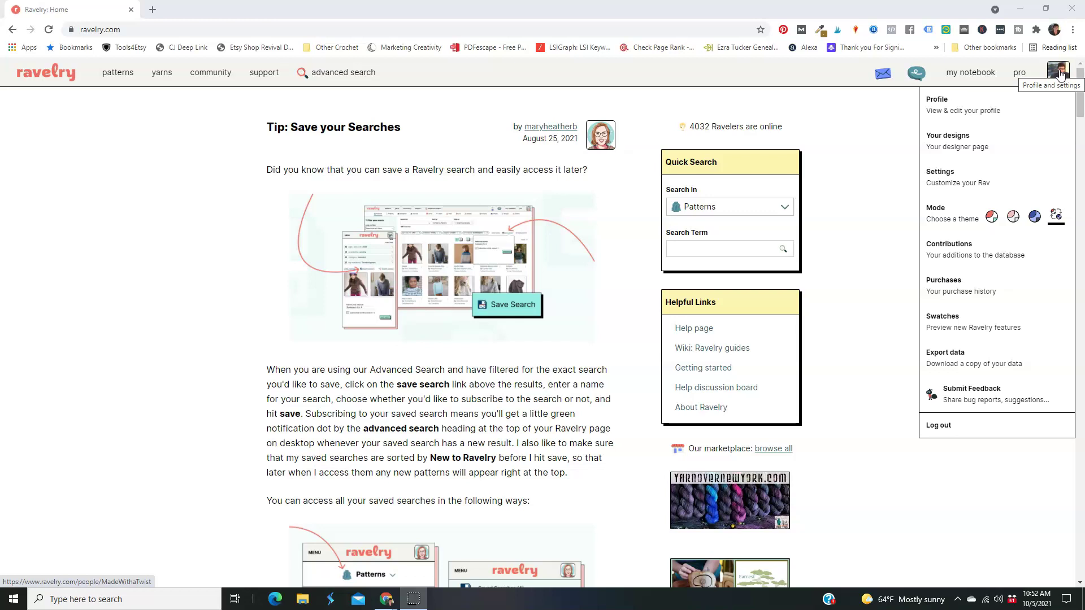
pyautogui.click(959, 258)
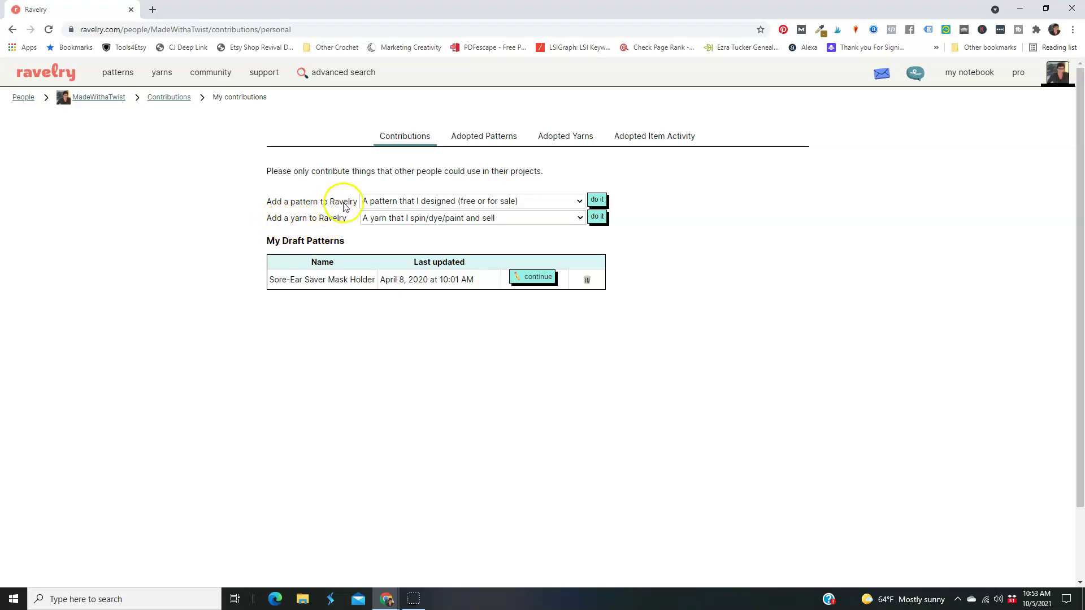
pyautogui.click(580, 203)
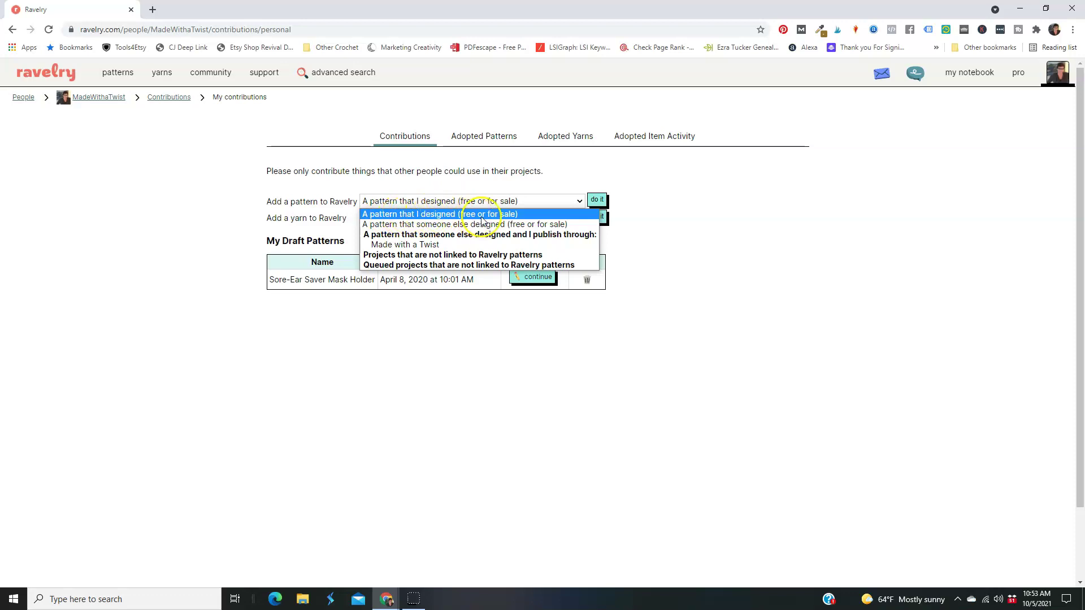
pyautogui.click(518, 217)
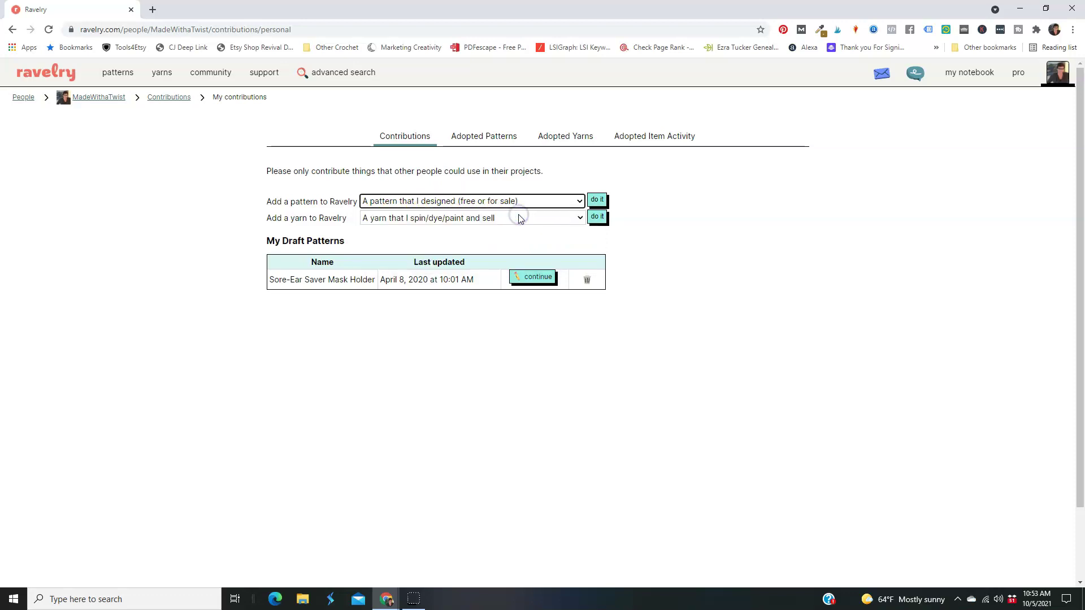
pyautogui.click(598, 202)
# Check for duplicates of "Summer's End Neck Warmer" and proceed with adding this pattern to Ravelry.
pyautogui.click(514, 150)
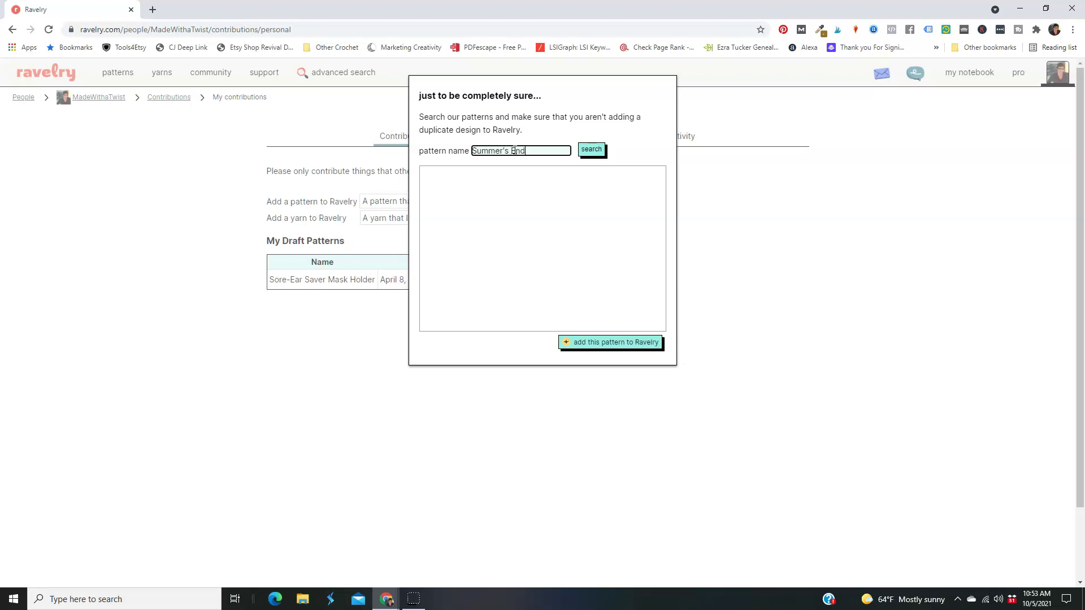
pyautogui.write("Summer's End Neck Warmer")
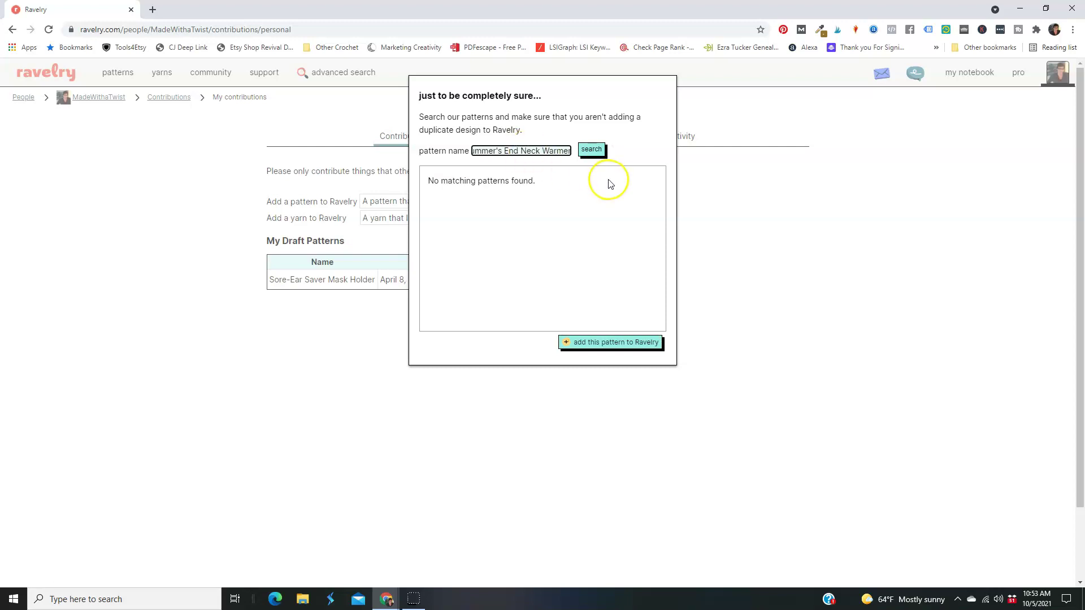
pyautogui.click(615, 343)
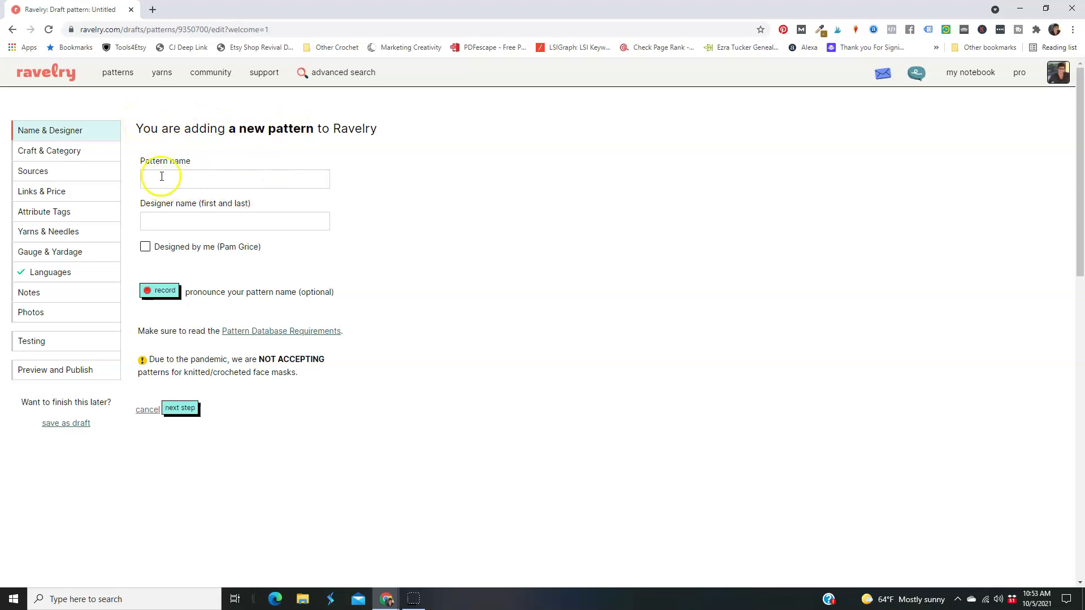
# Name the pattern "Summer's End Neck Warmer", mark it as designed by me, and continue to the craft and category details.
pyautogui.click(212, 176)
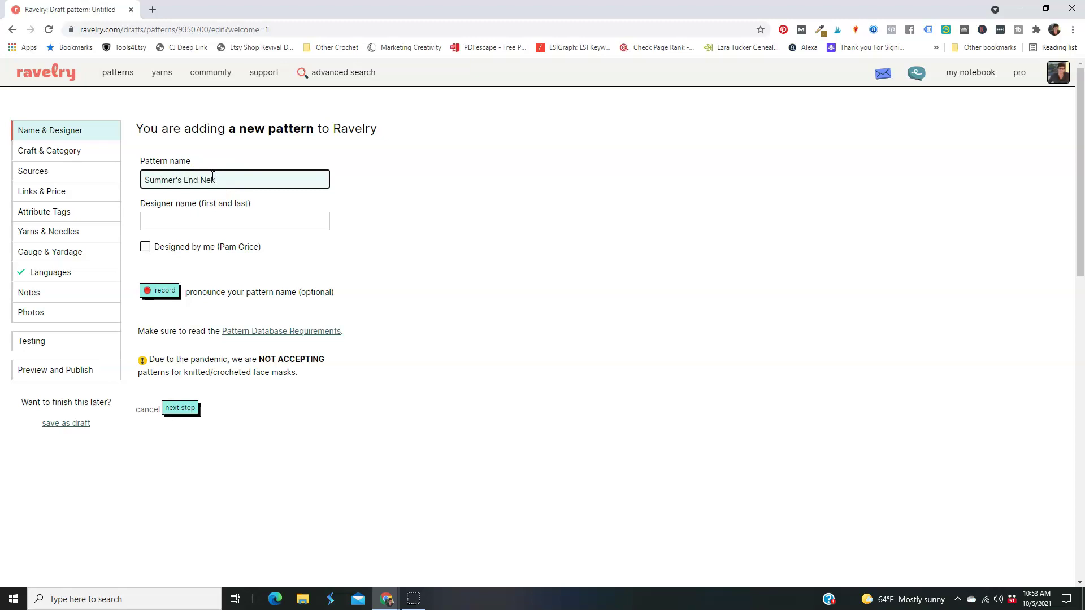
pyautogui.press('Tab')
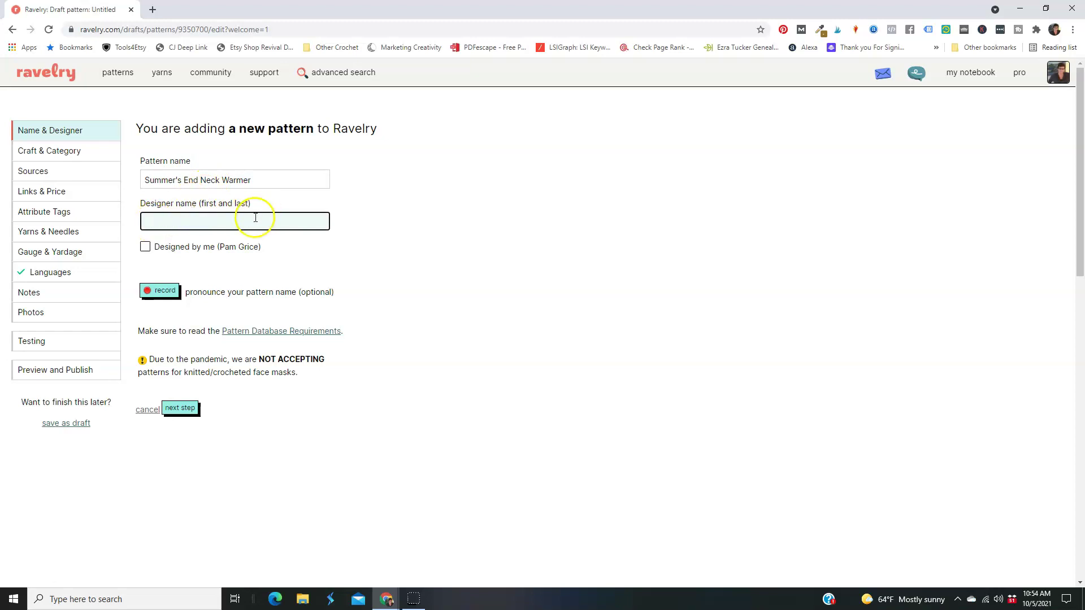
pyautogui.click(145, 247)
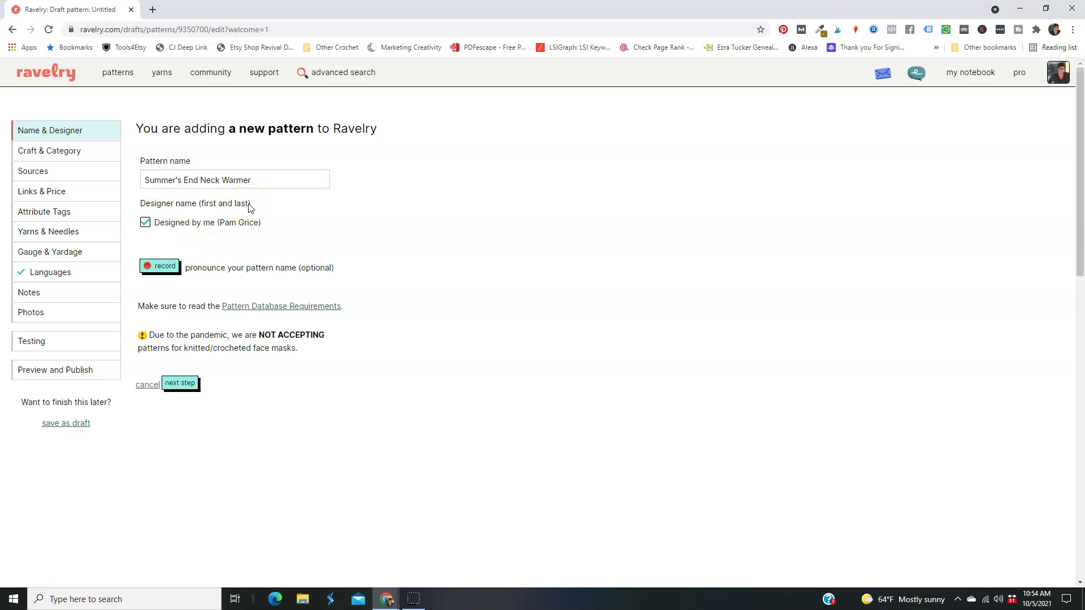
pyautogui.click(180, 386)
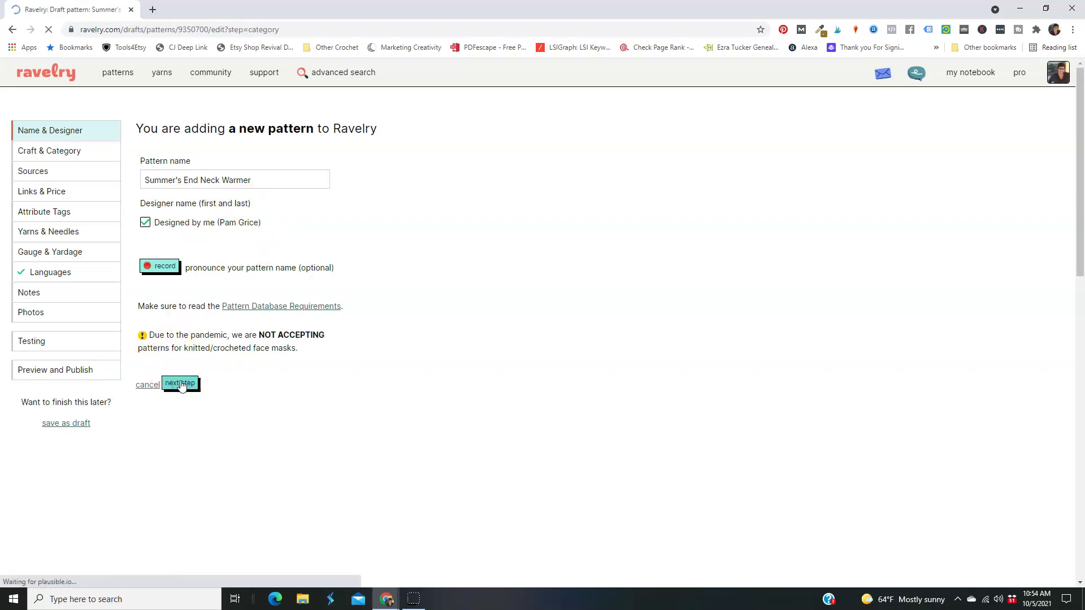
# Set the pattern's craft to Crochet with US crochet terminology.
pyautogui.click(234, 179)
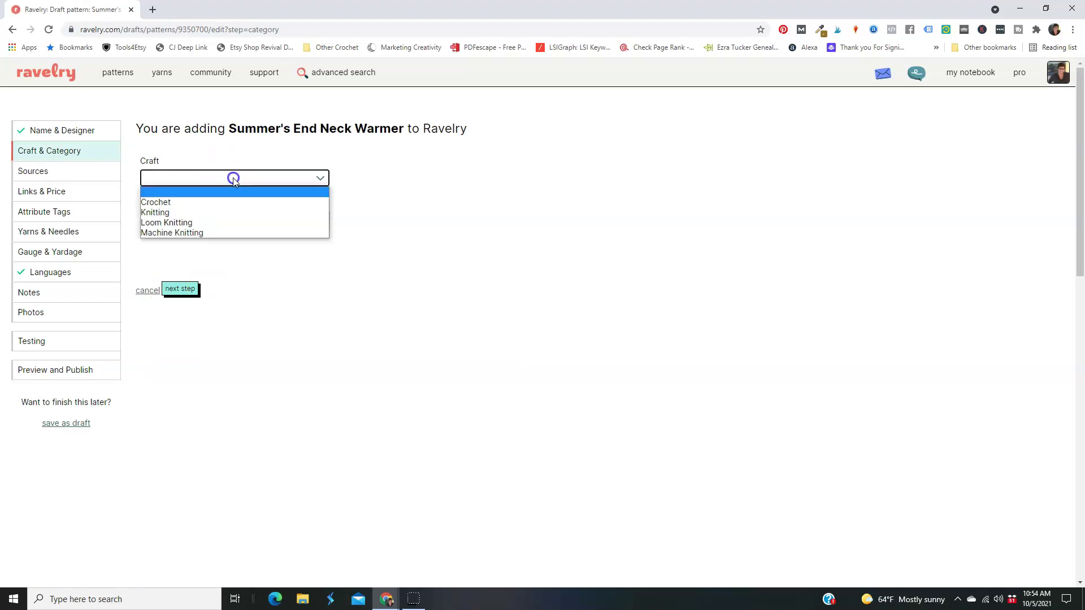
pyautogui.click(177, 202)
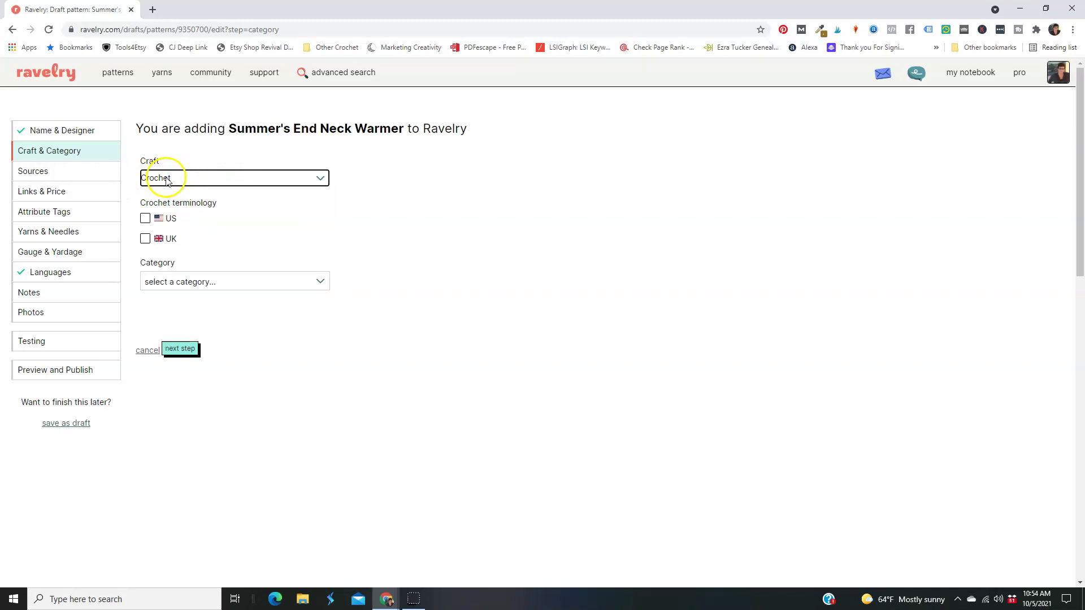
pyautogui.click(146, 220)
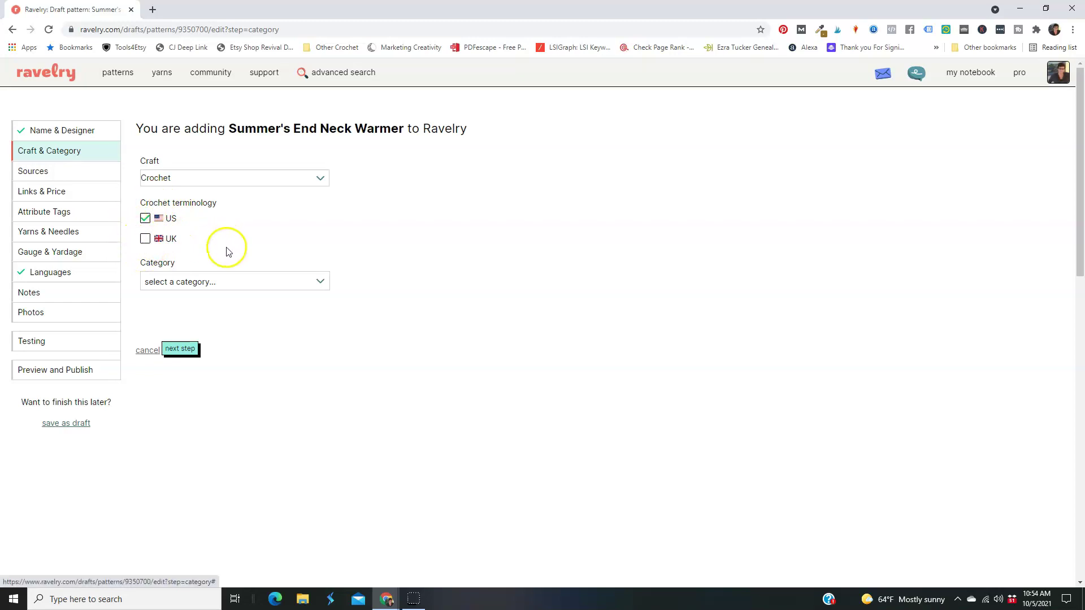
# Assign the category Accessories, Neck / Torso, Cowl to the pattern and continue to its sources.
pyautogui.click(320, 284)
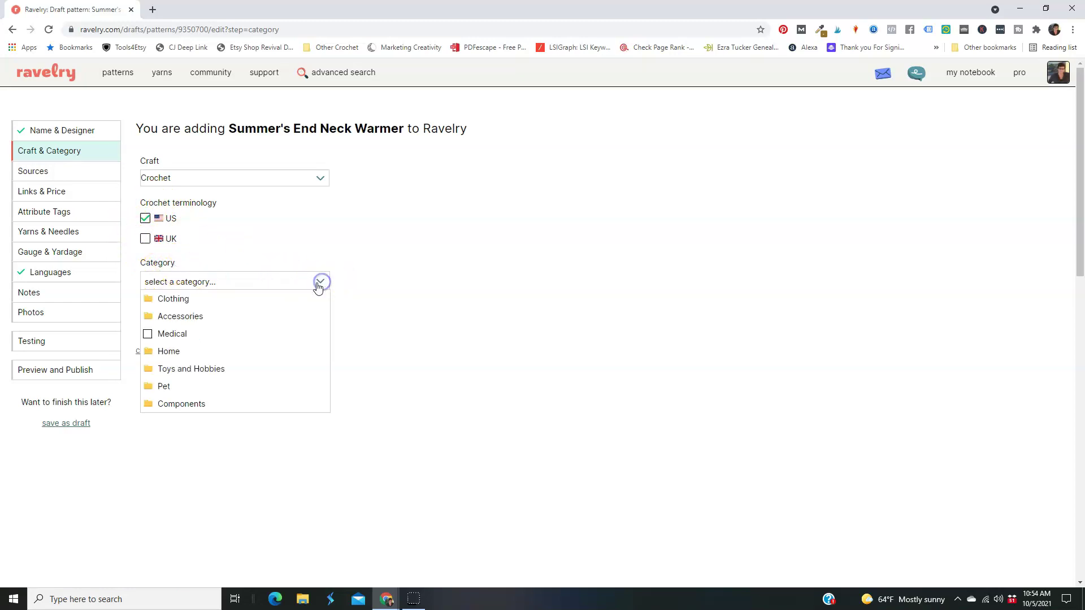
pyautogui.click(195, 317)
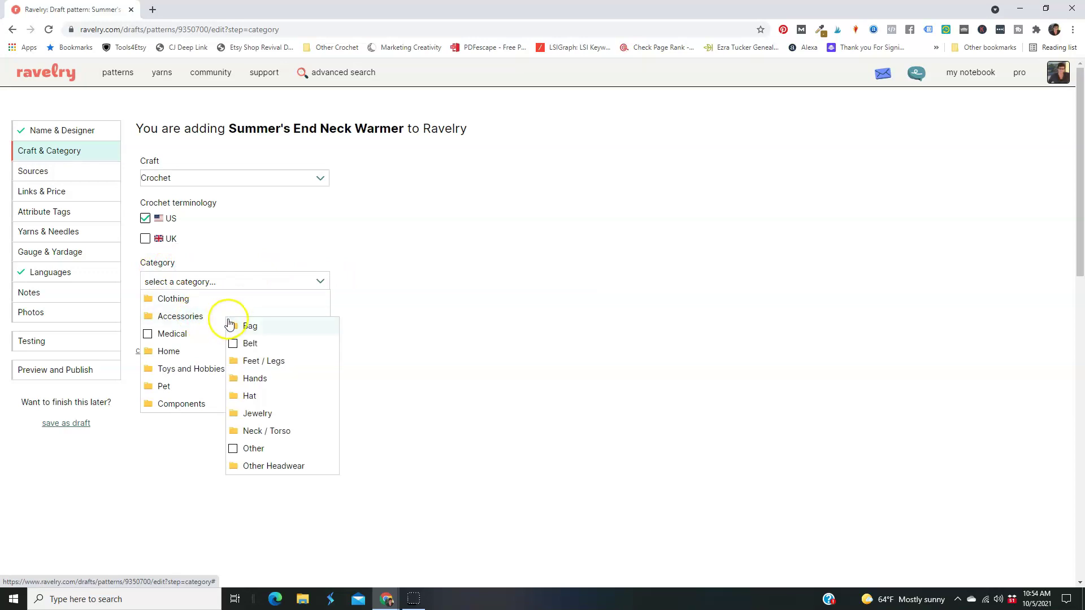
pyautogui.click(262, 433)
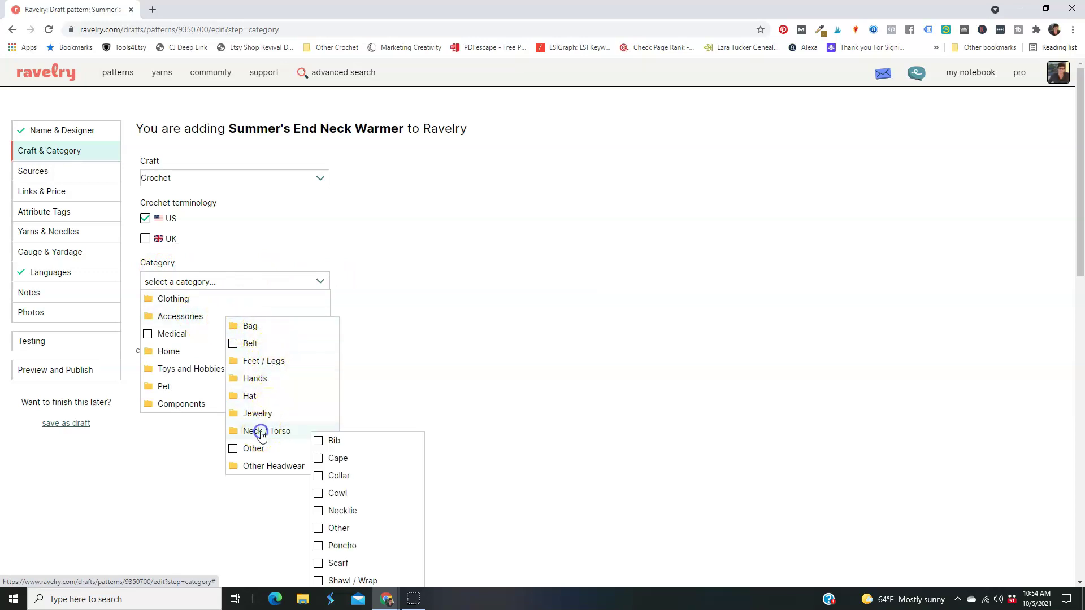
pyautogui.scroll(-2, 419, 435)
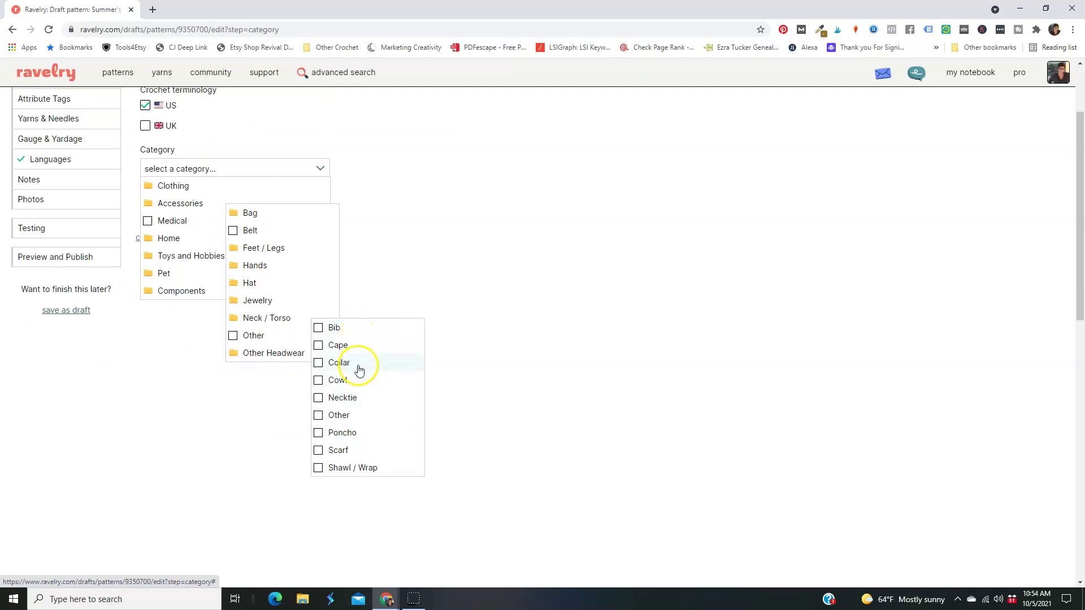
pyautogui.click(318, 381)
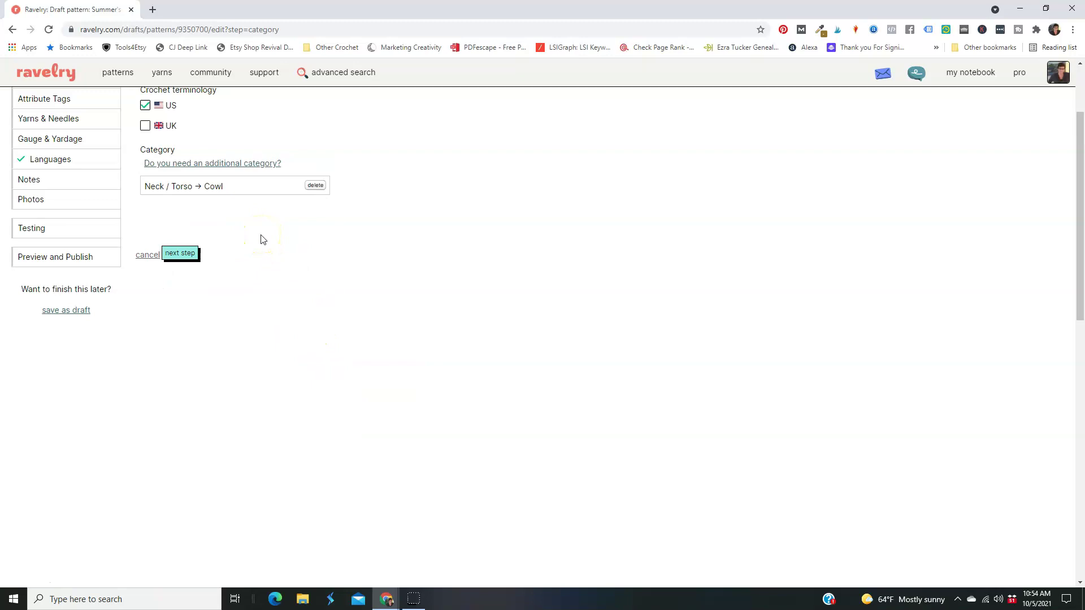
pyautogui.click(181, 254)
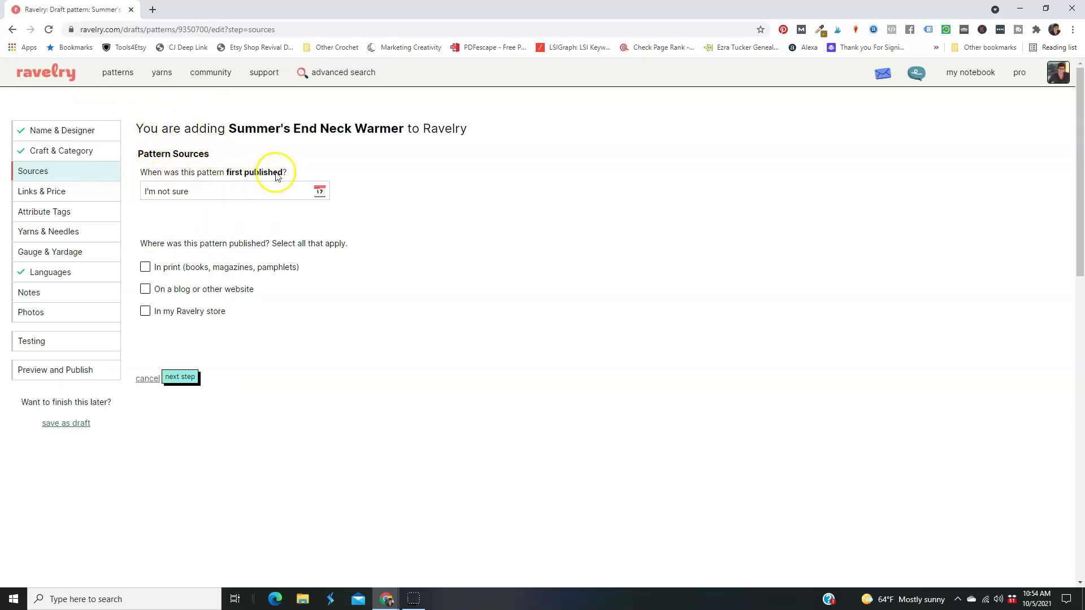
# Set the first publication date to October 2021 and the source to the Made With a Twist Ravelry store, and save the sources.
pyautogui.click(320, 192)
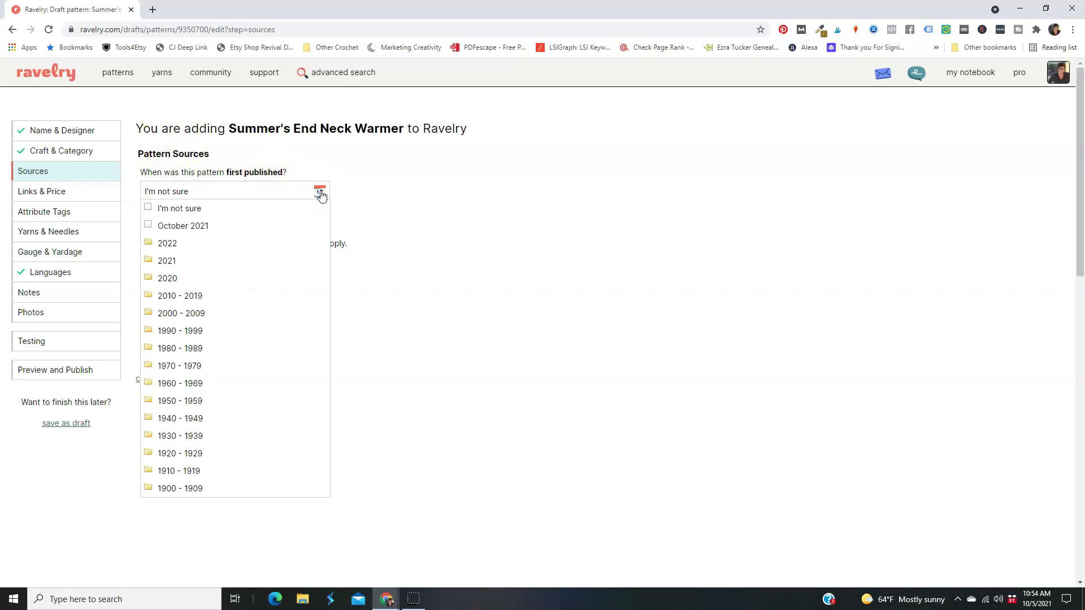
pyautogui.click(194, 226)
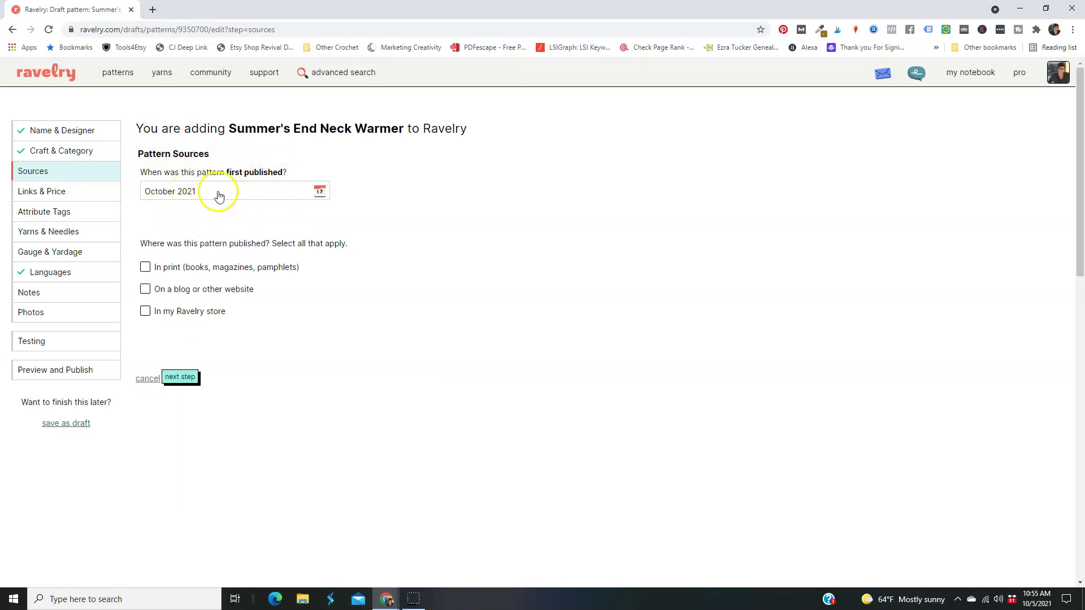
pyautogui.click(145, 310)
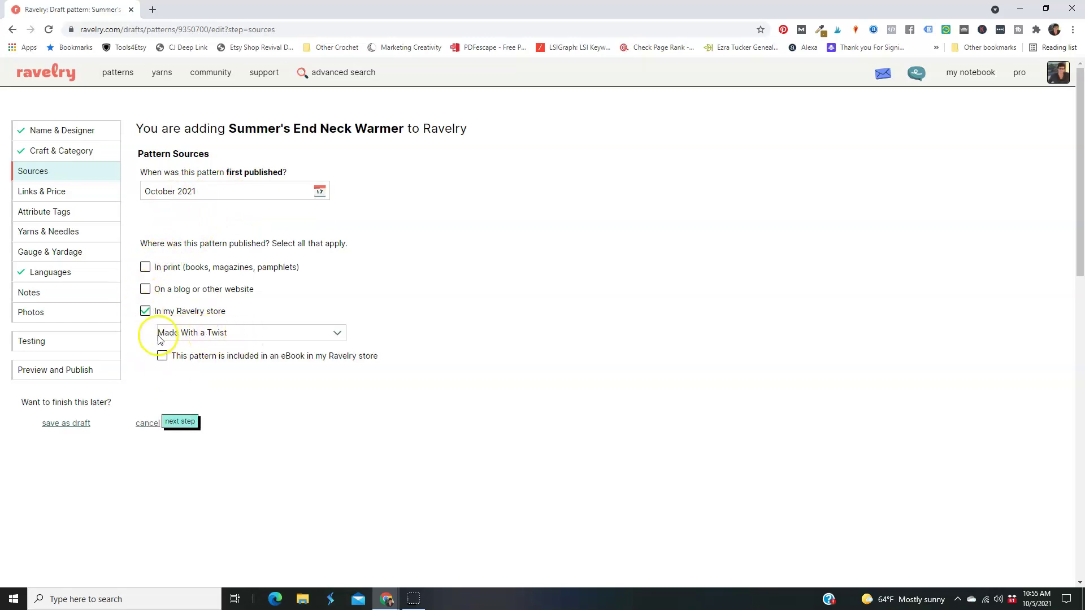
pyautogui.click(319, 333)
pyautogui.click(320, 333)
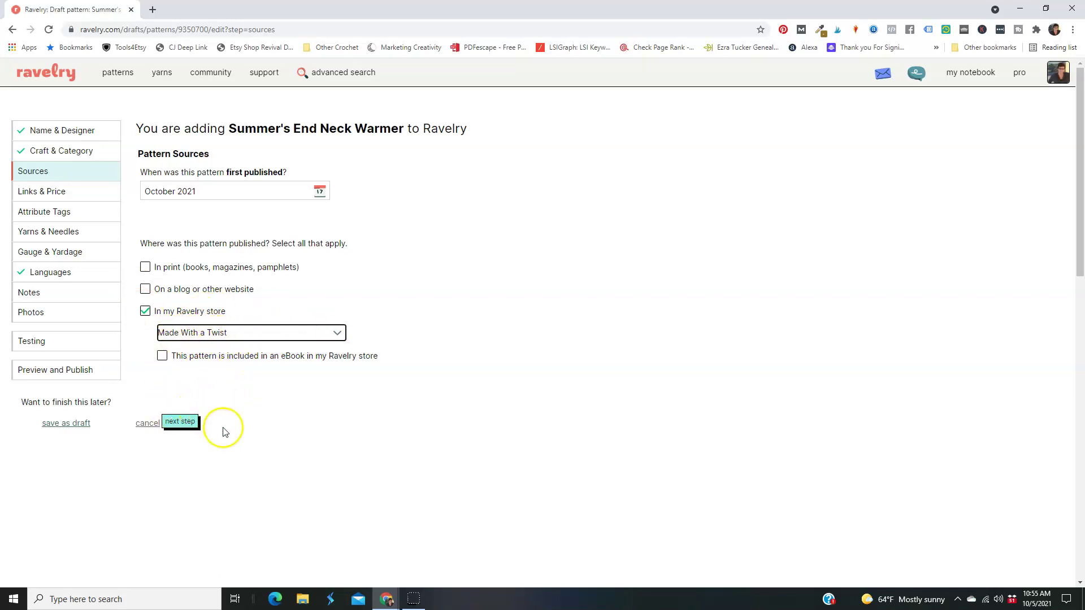
pyautogui.click(181, 423)
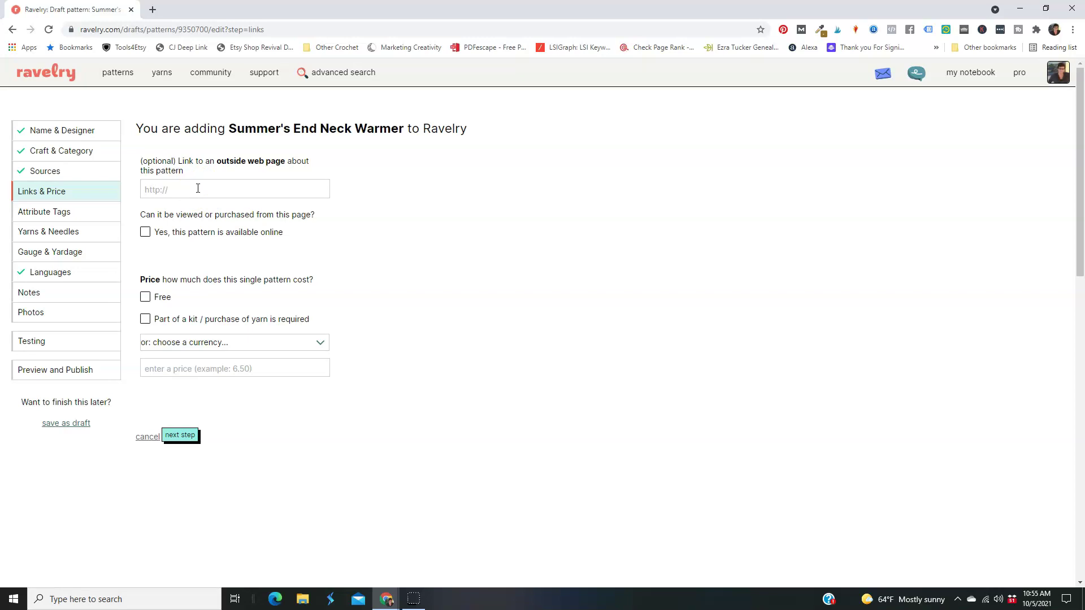
# Price the pattern at 5.00 in U.S. Dollars, leaving the outside link empty, and continue to the attribute tags.
pyautogui.click(242, 190)
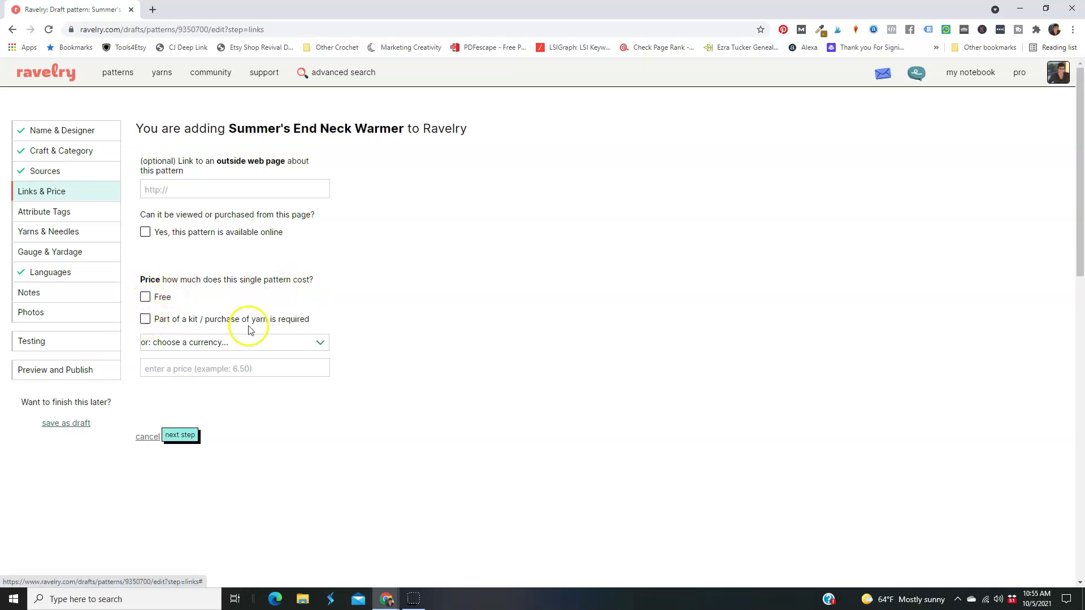
pyautogui.click(321, 342)
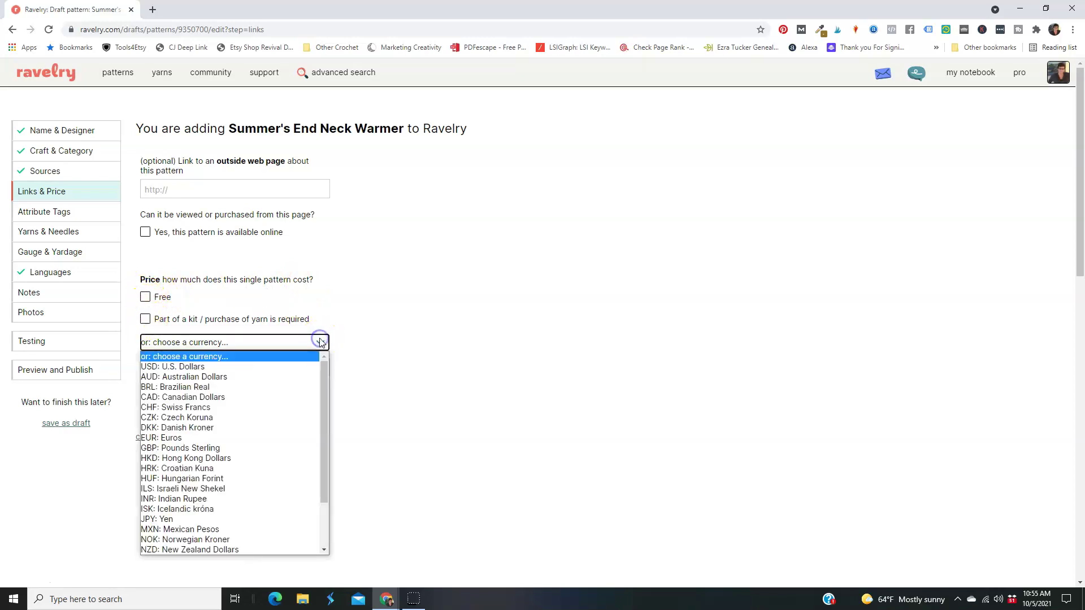
pyautogui.click(220, 368)
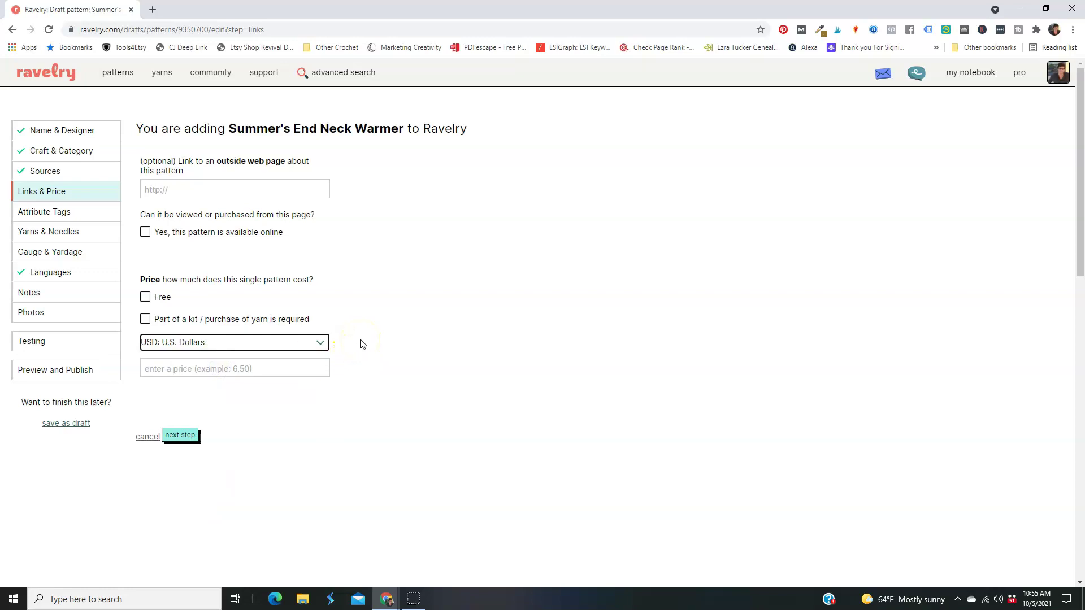
pyautogui.click(192, 371)
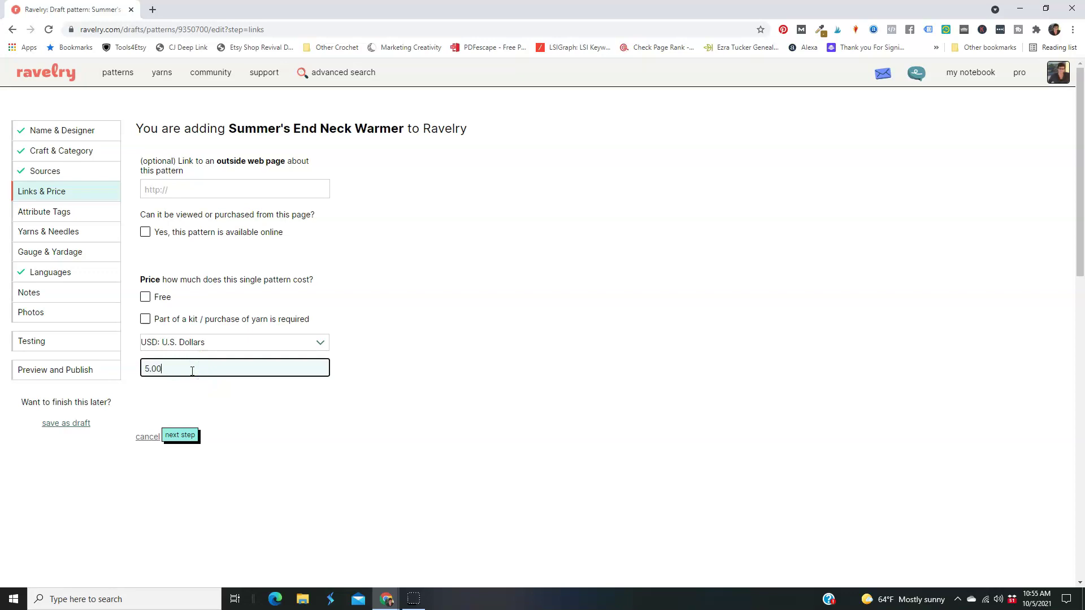
pyautogui.click(182, 436)
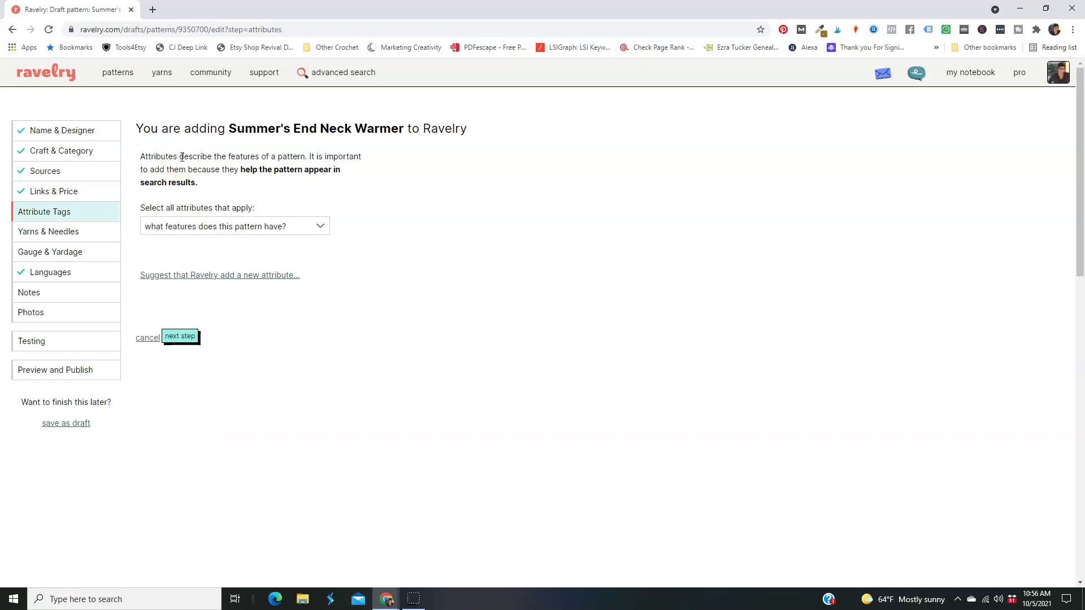
# Tag the pattern with the age attributes adult and teen (13-17).
pyautogui.click(317, 227)
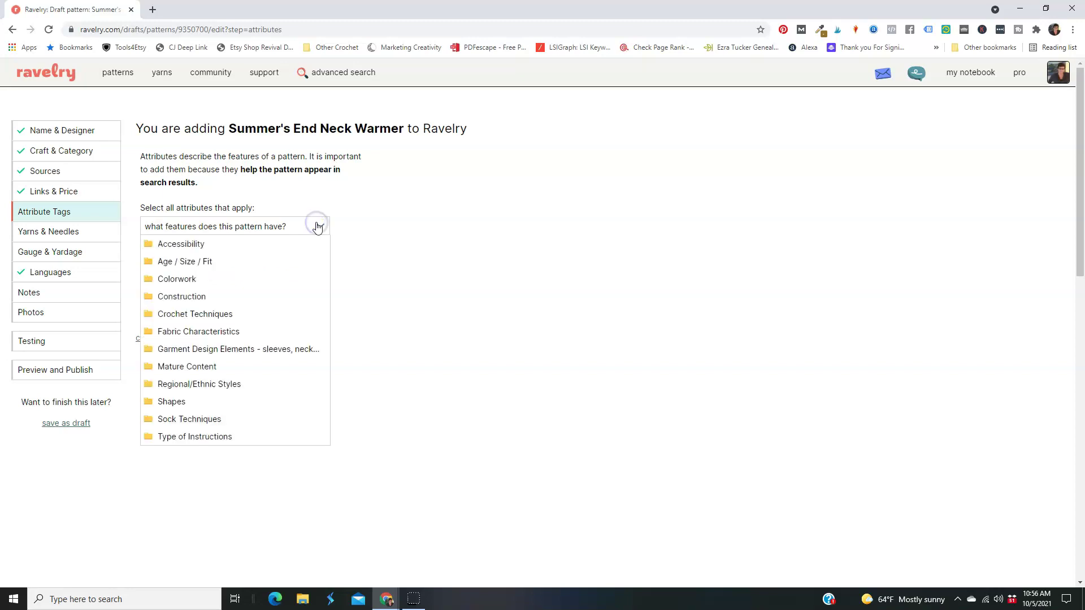
pyautogui.click(213, 248)
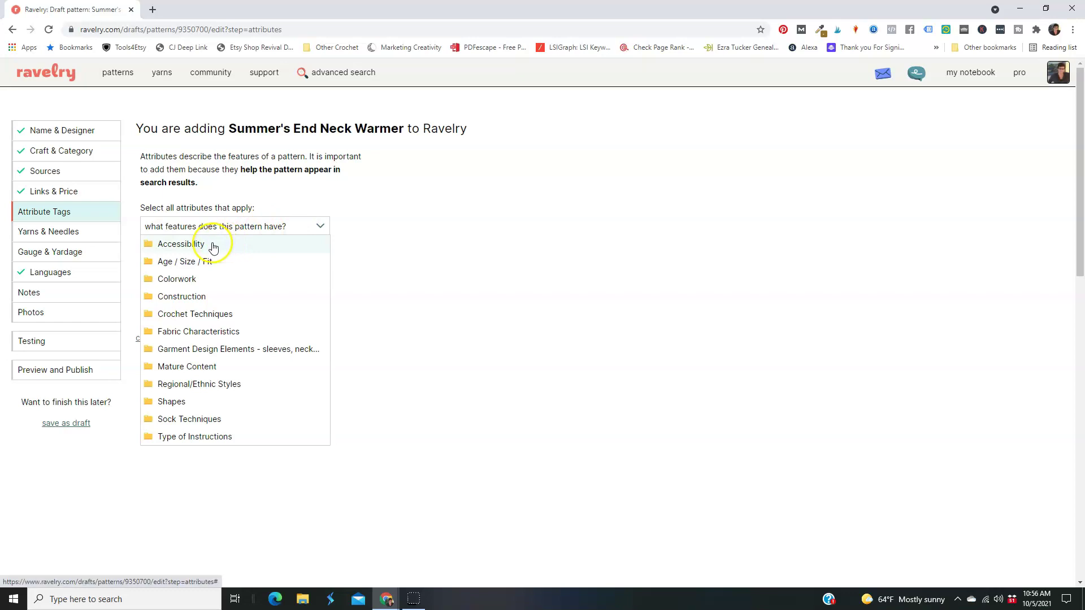
pyautogui.click(177, 261)
pyautogui.click(280, 271)
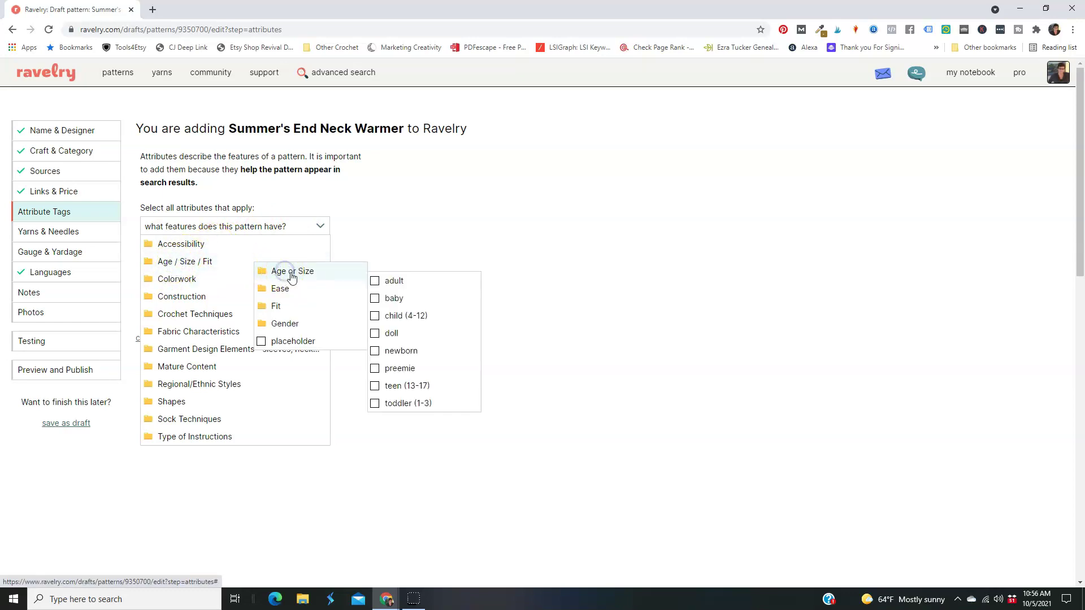
pyautogui.click(394, 282)
pyautogui.click(406, 387)
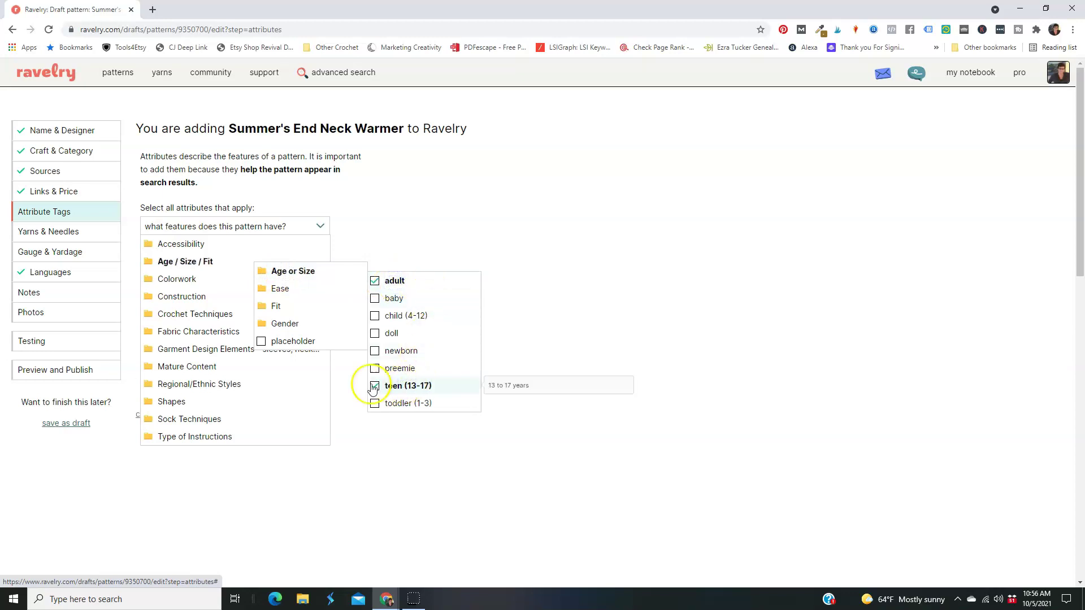
# Add the gender attributes unisex, female and male to the pattern.
pyautogui.click(315, 292)
pyautogui.click(300, 308)
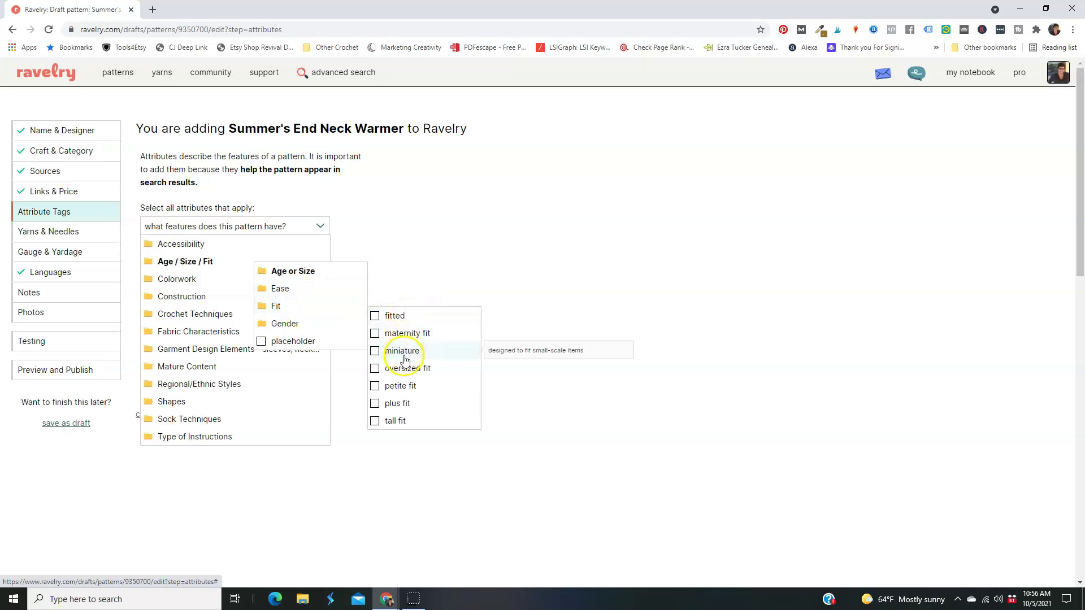
pyautogui.click(288, 323)
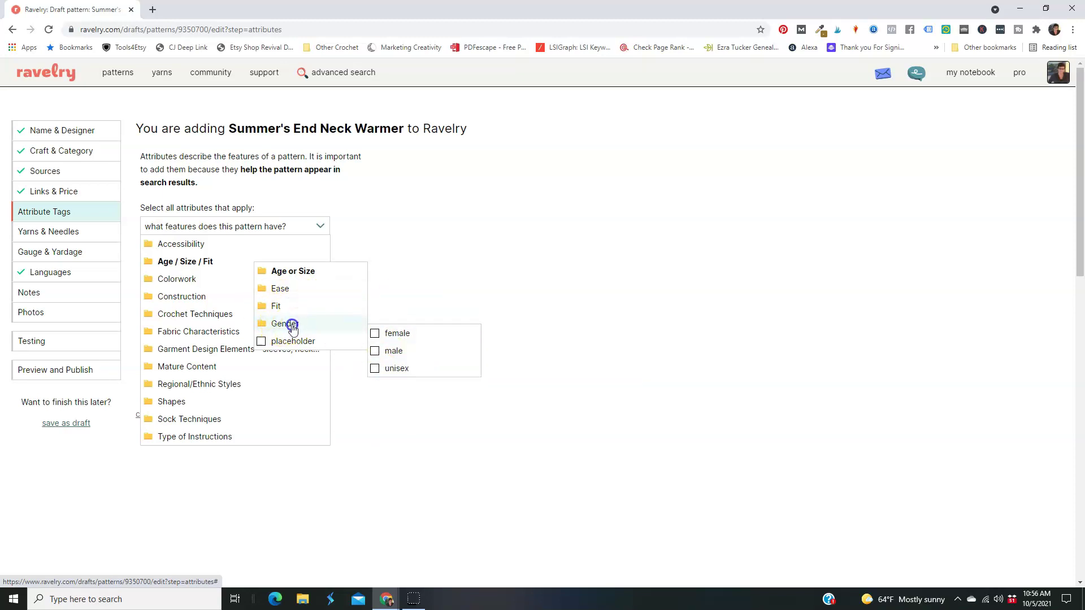
pyautogui.click(374, 368)
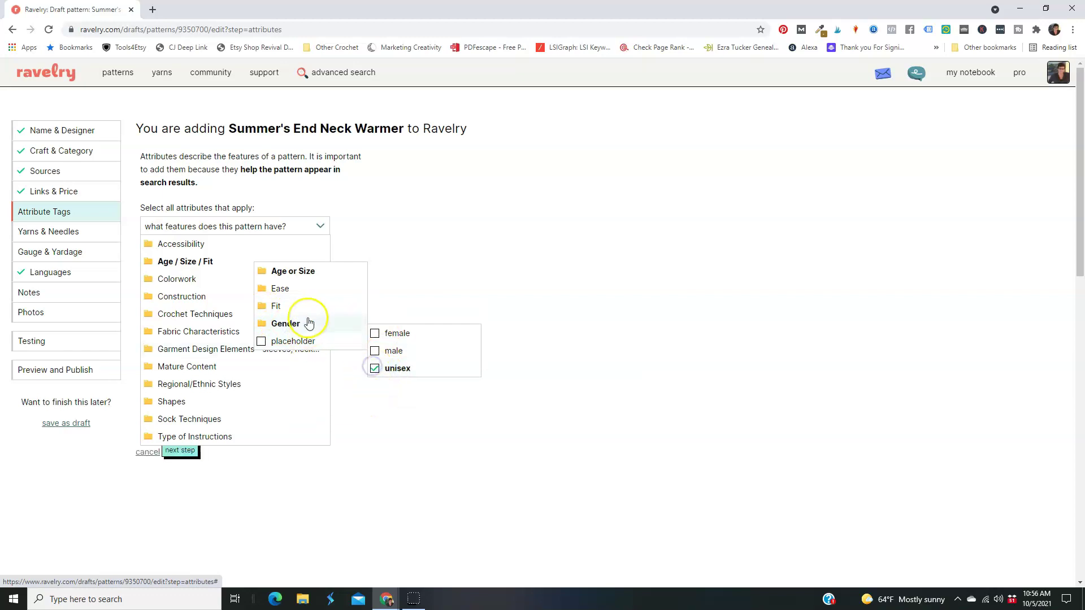
pyautogui.click(374, 332)
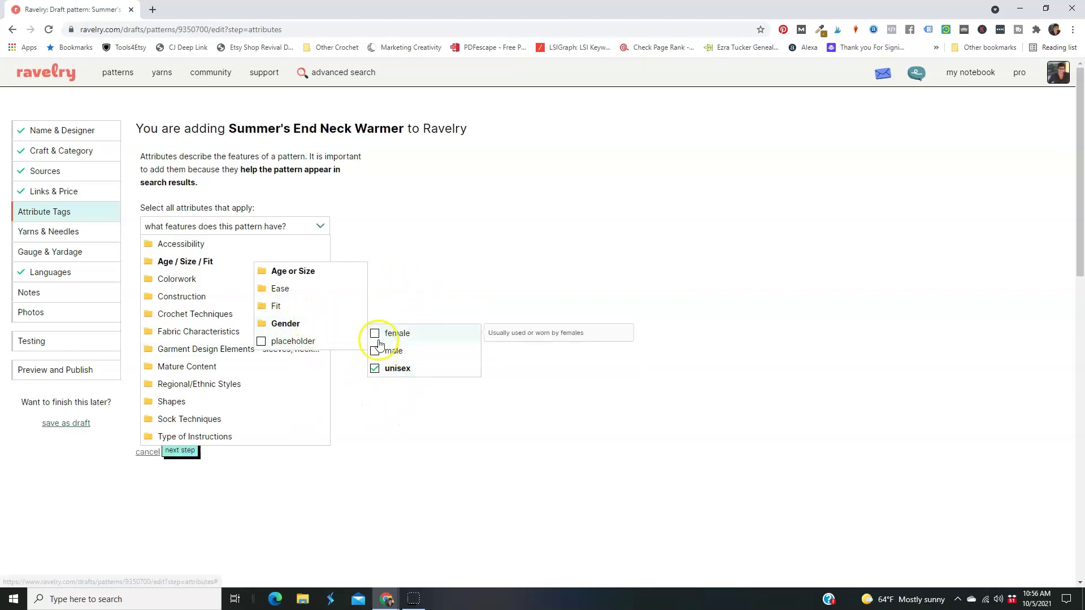
pyautogui.click(375, 351)
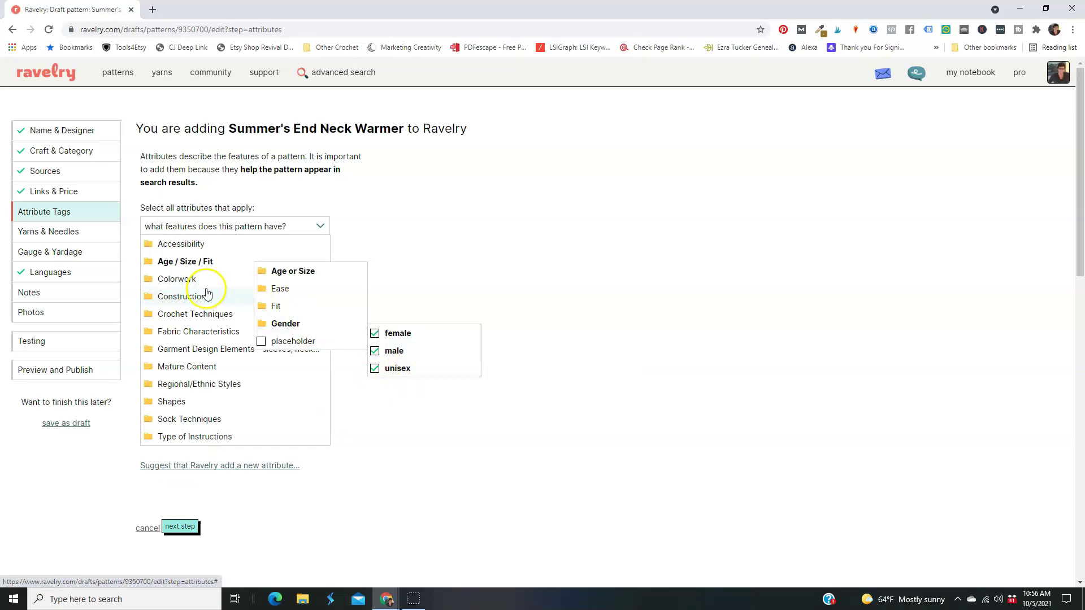
# Add the construction attributes one-piece, seamless and worked flat, leaving the colorwork attributes unselected.
pyautogui.click(170, 282)
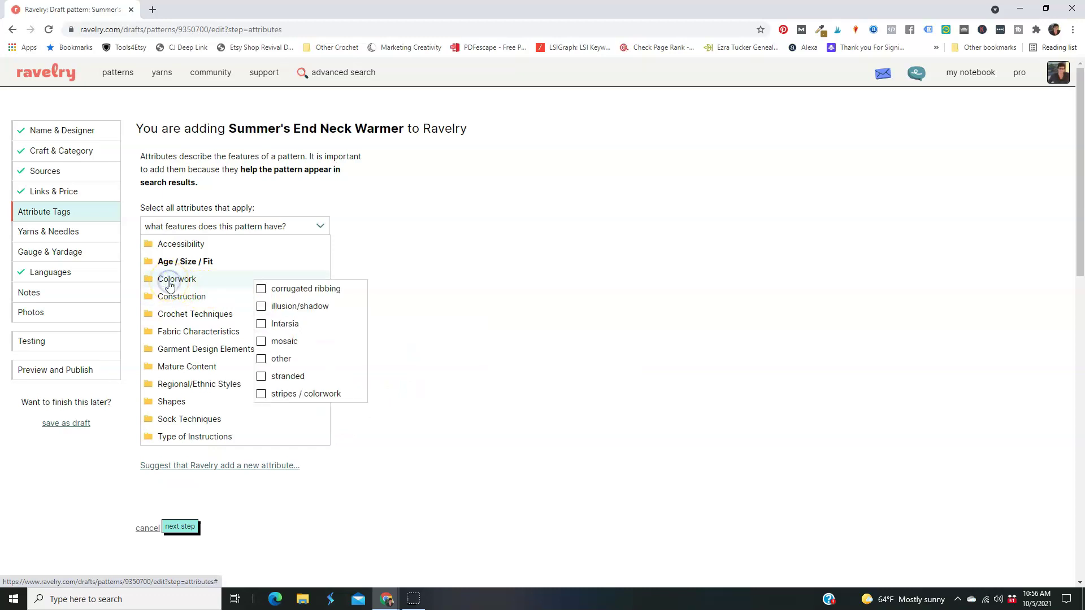
pyautogui.scroll(-2, 284, 322)
pyautogui.scroll(2, 286, 322)
pyautogui.click(180, 267)
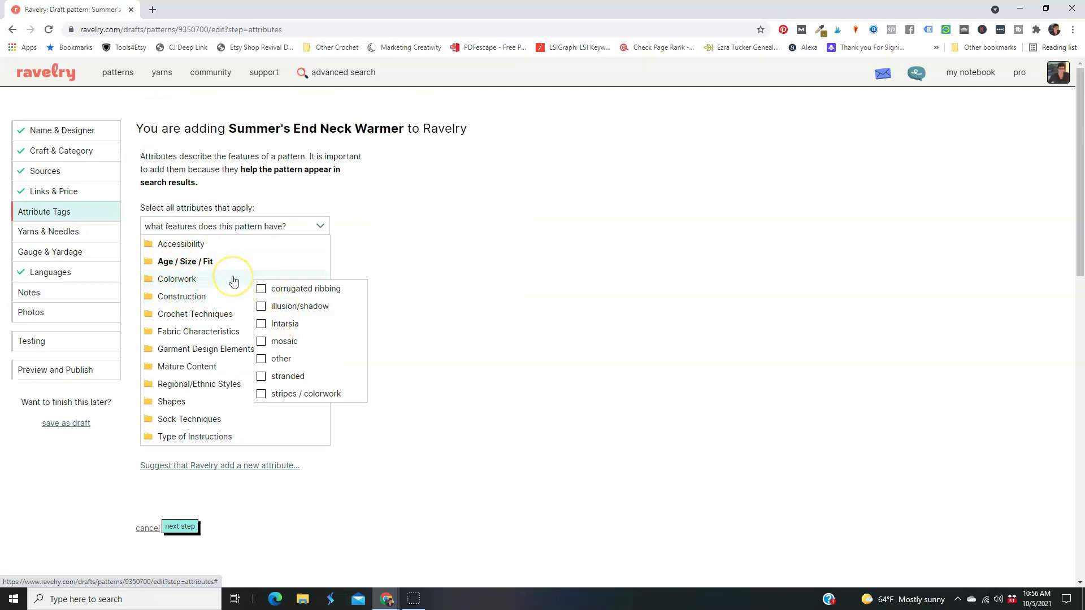
pyautogui.click(182, 297)
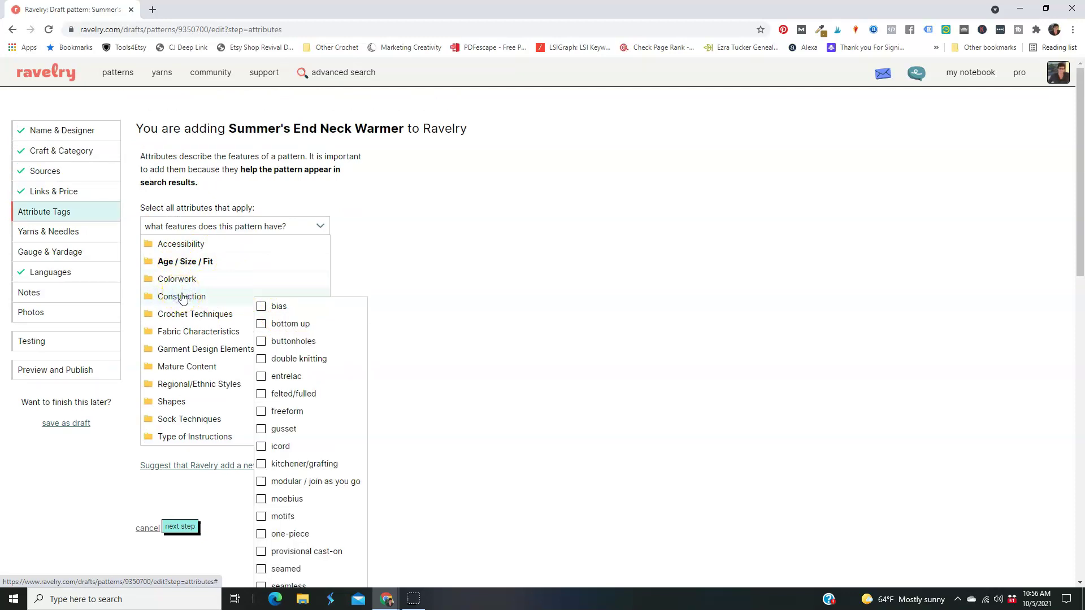
pyautogui.scroll(-2, 303, 286)
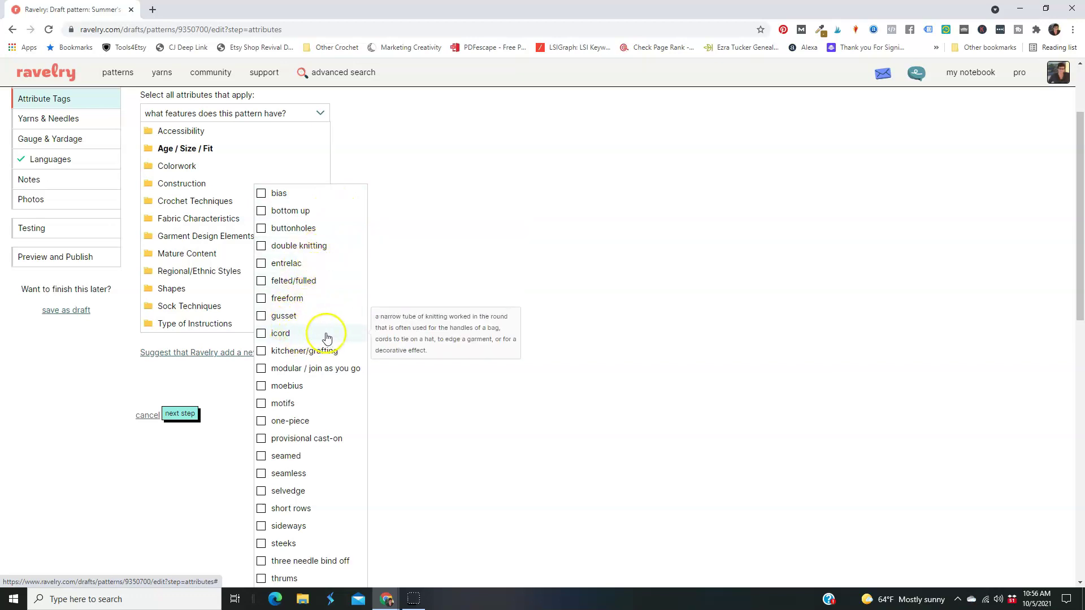
pyautogui.scroll(-2, 331, 331)
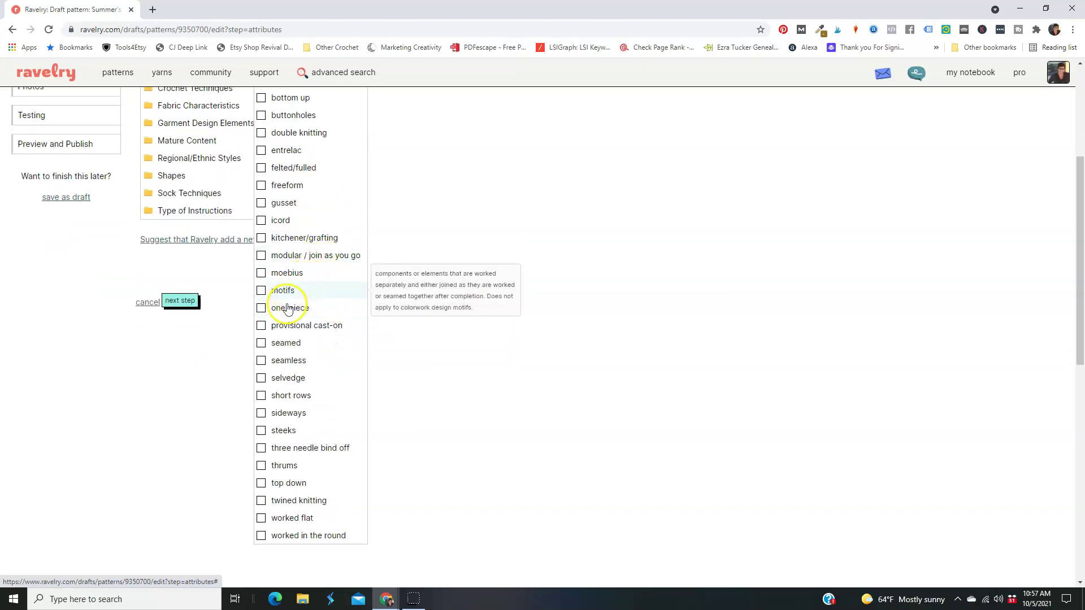
pyautogui.click(263, 308)
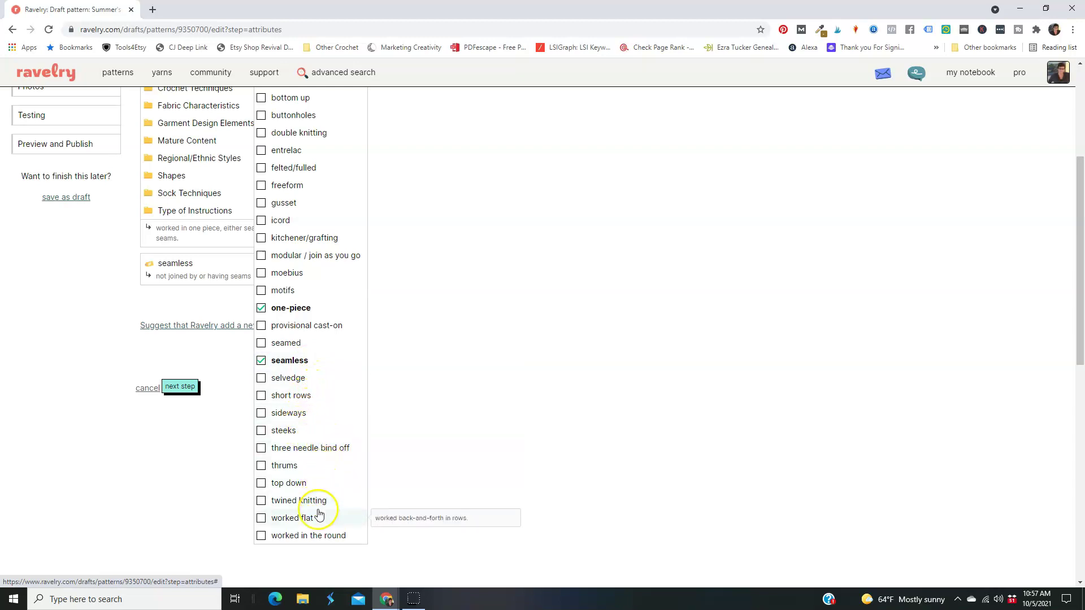
pyautogui.click(260, 519)
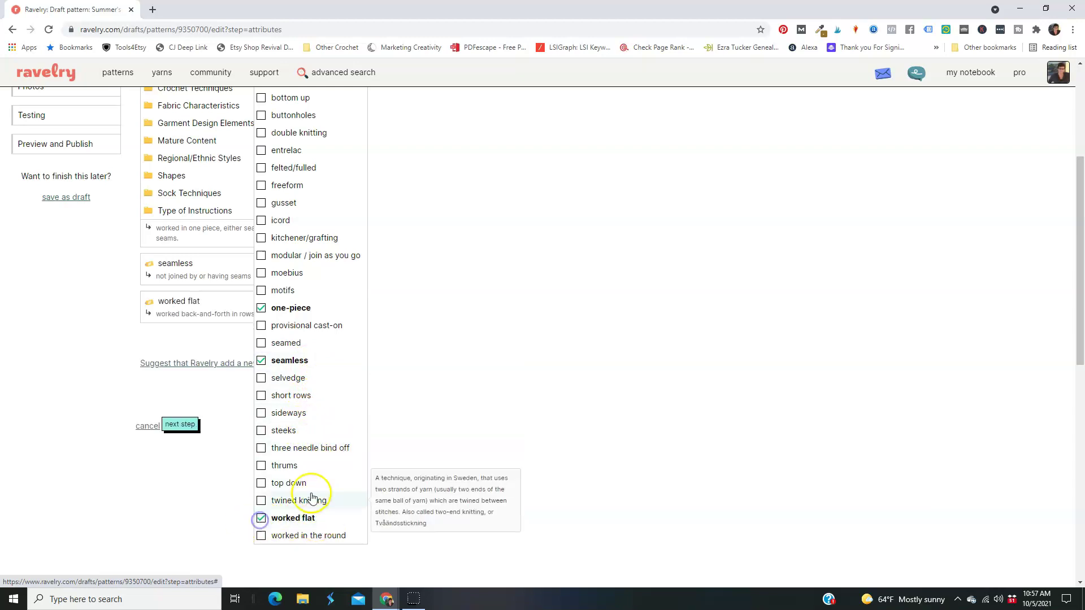
# Add the fabric characteristic textured to the pattern, selecting no crochet techniques.
pyautogui.scroll(4, 279, 265)
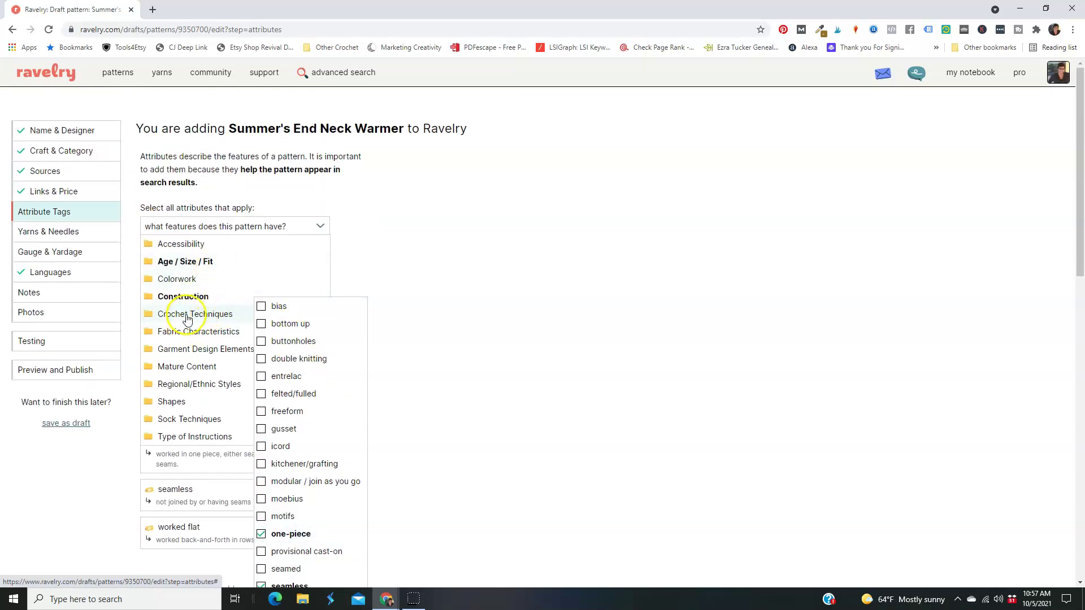
pyautogui.click(187, 319)
pyautogui.scroll(-2, 188, 319)
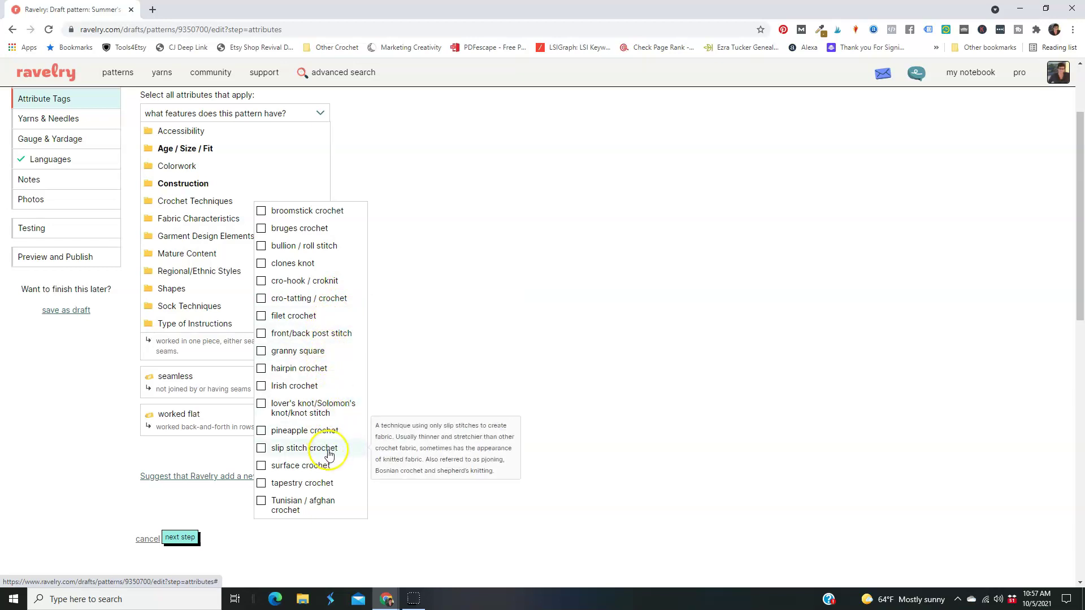
pyautogui.click(184, 219)
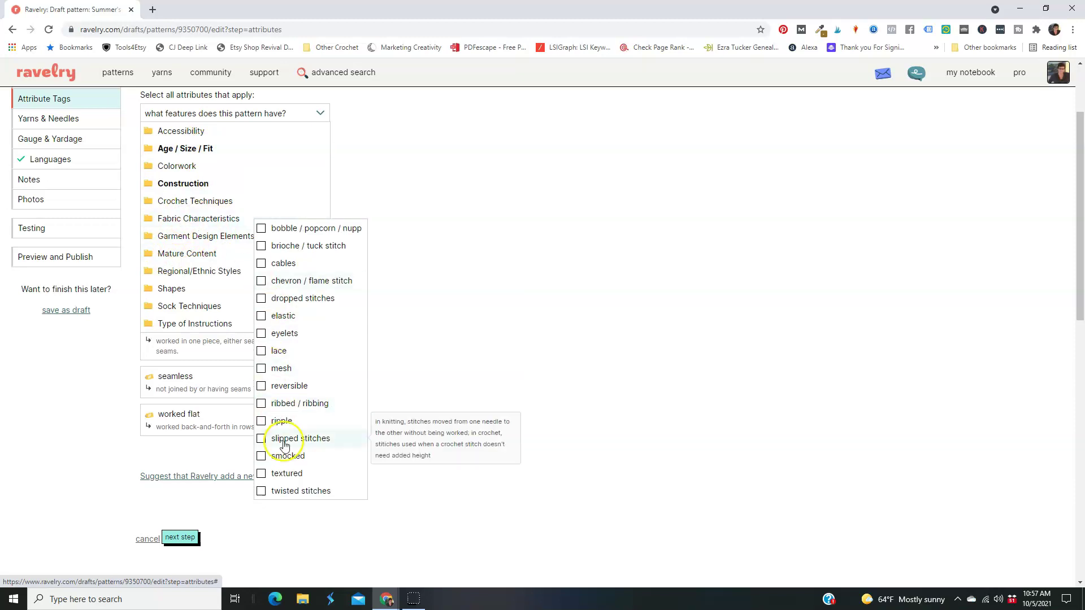
pyautogui.click(261, 474)
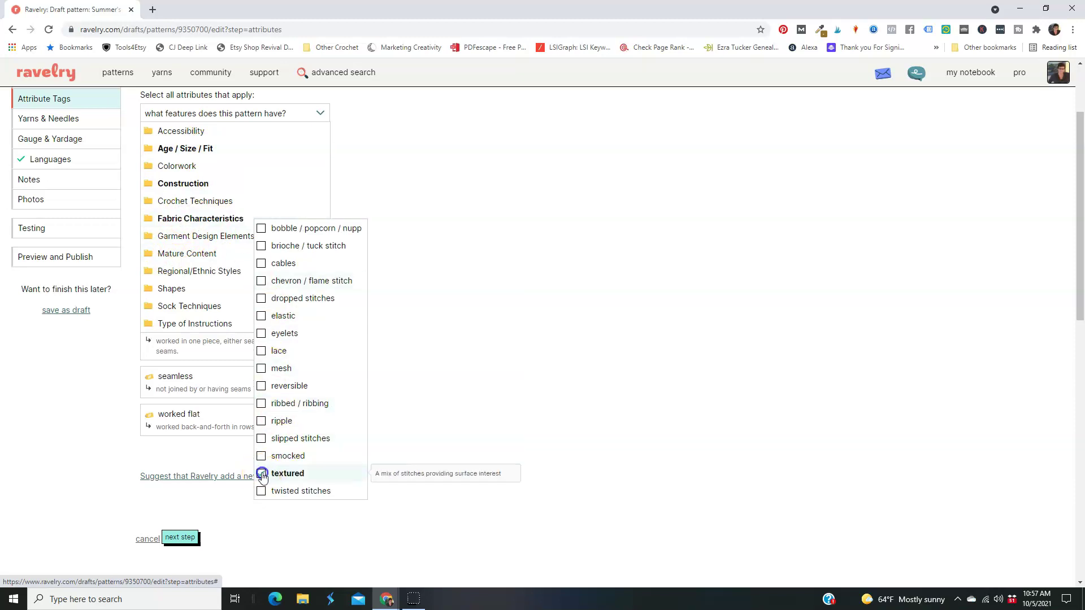
# Add the shape attribute rectangle, selecting no garment design elements or regional styles.
pyautogui.click(175, 236)
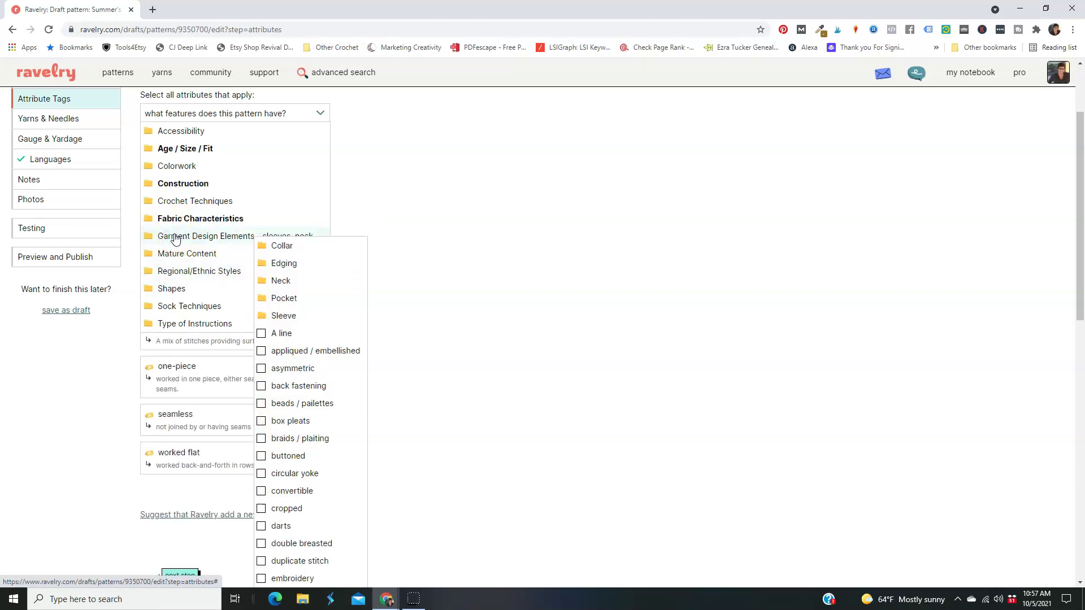
pyautogui.click(178, 259)
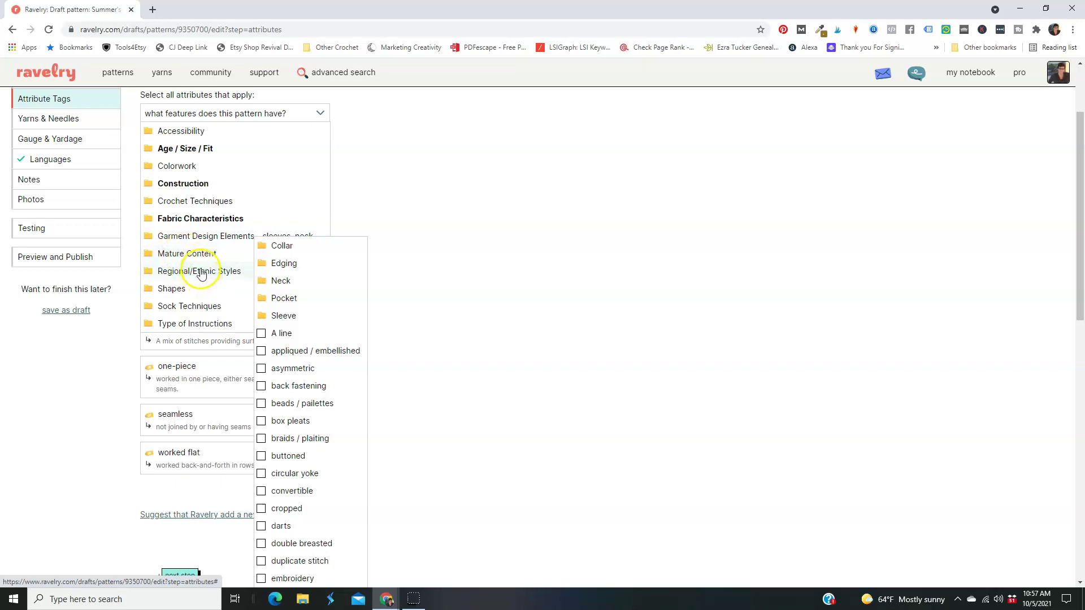
pyautogui.click(201, 273)
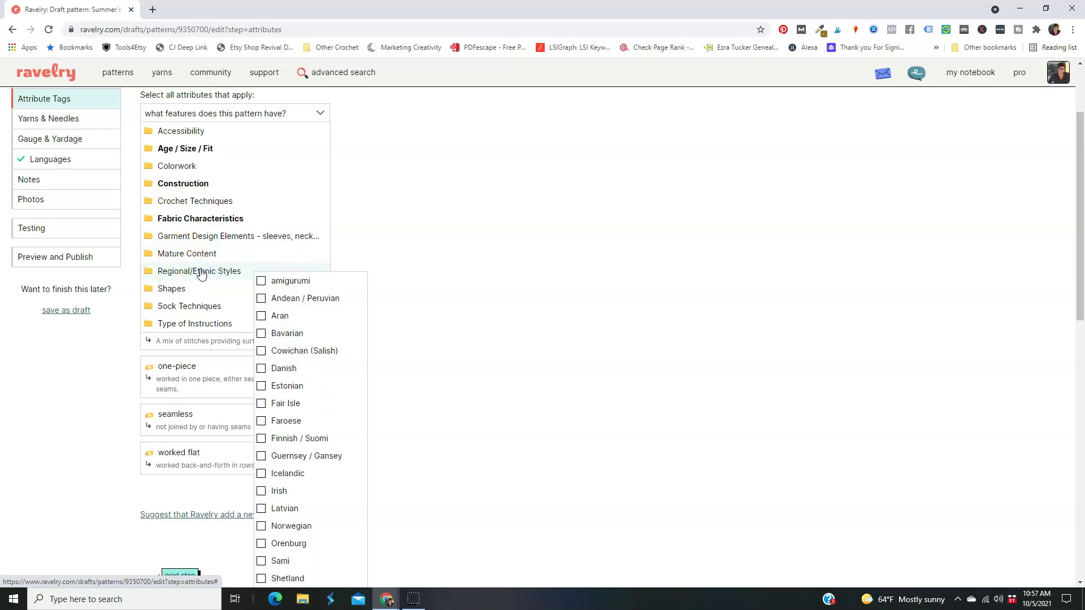
pyautogui.click(171, 291)
pyautogui.click(287, 304)
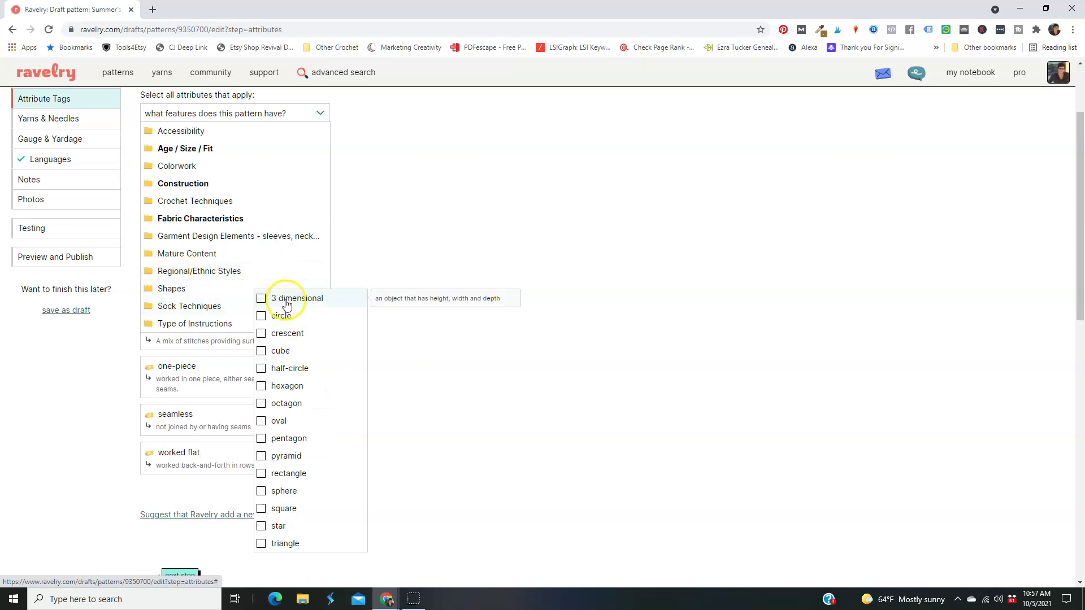
pyautogui.click(265, 476)
# Set the type of instructions to written pattern, leaving the sock techniques unselected.
pyautogui.click(173, 309)
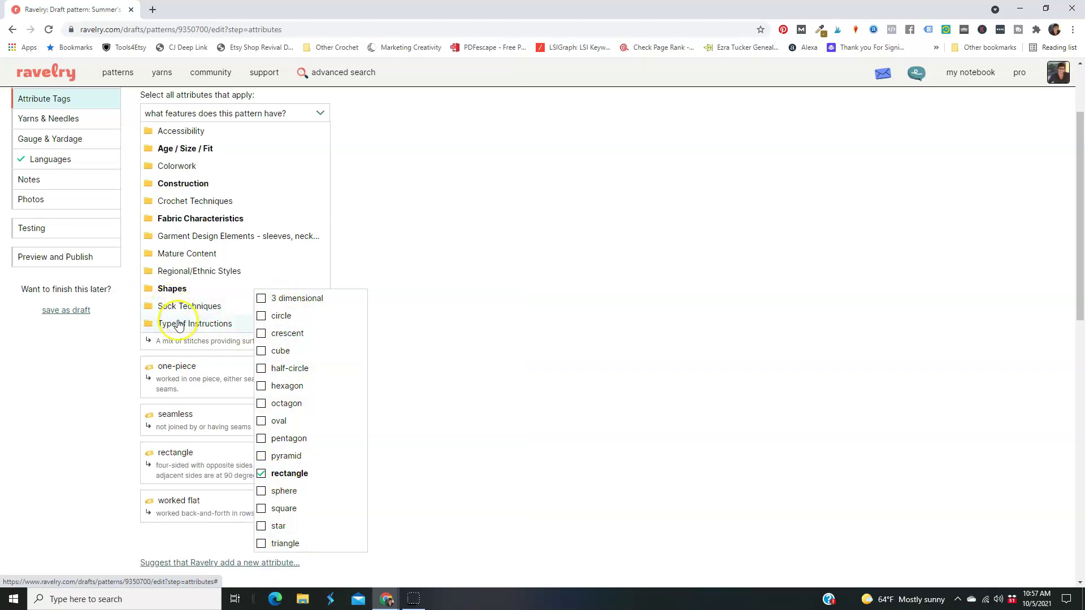
pyautogui.click(177, 323)
pyautogui.scroll(-3, 354, 339)
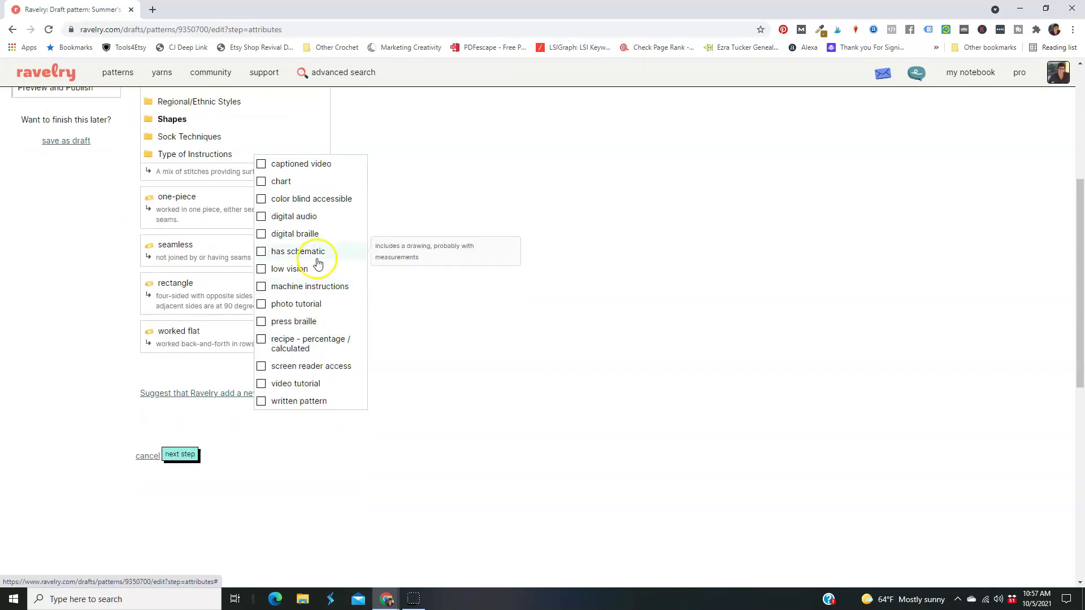
pyautogui.scroll(1, 277, 368)
pyautogui.click(261, 458)
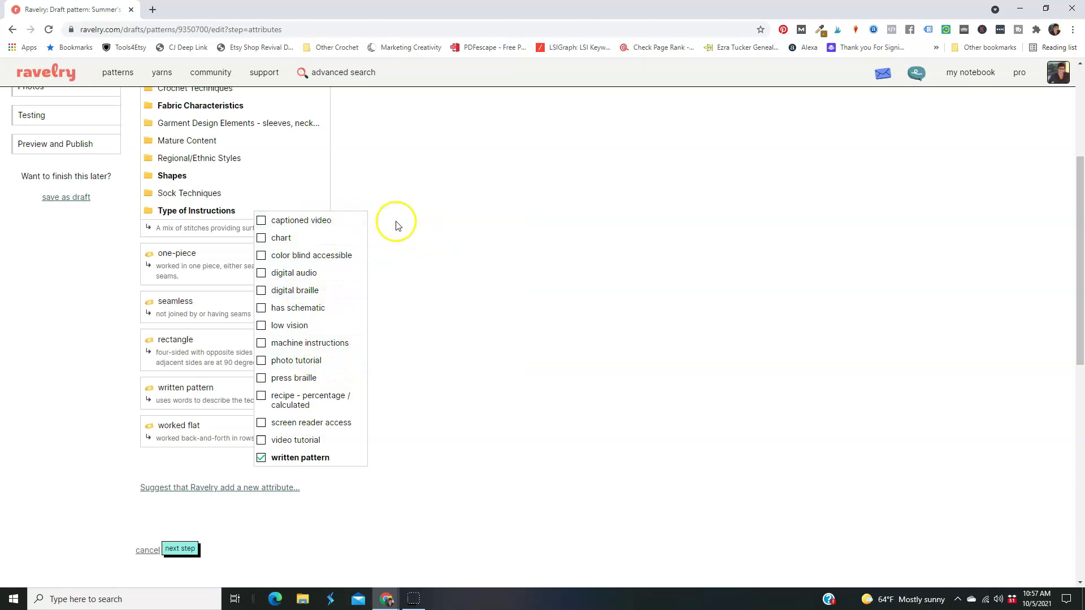
# Close the attribute list, review the chosen tags and continue to the yarns and needles section.
pyautogui.click(362, 191)
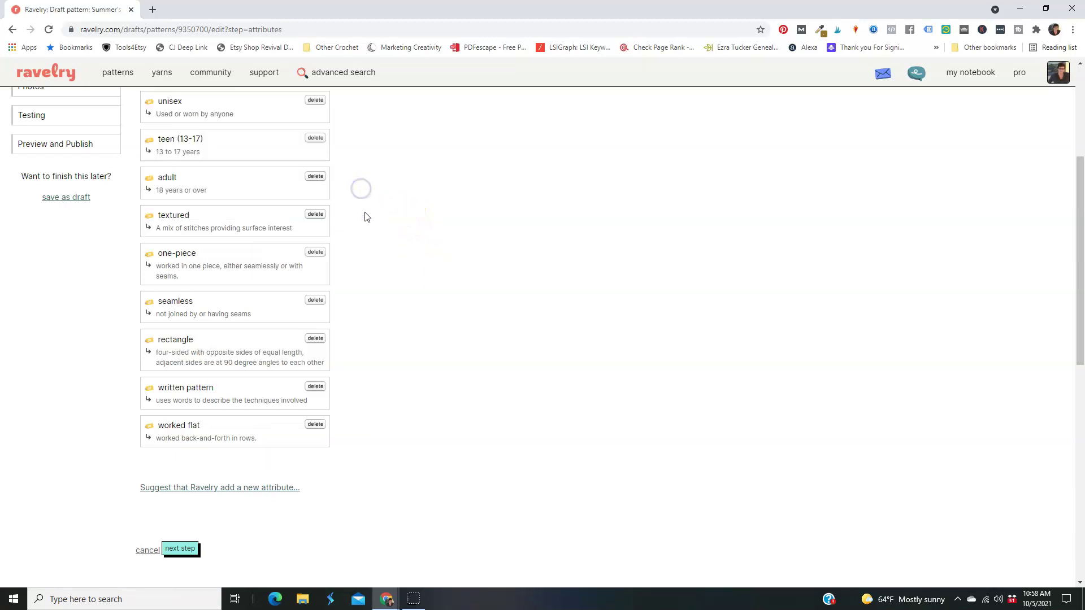
pyautogui.scroll(4, 365, 215)
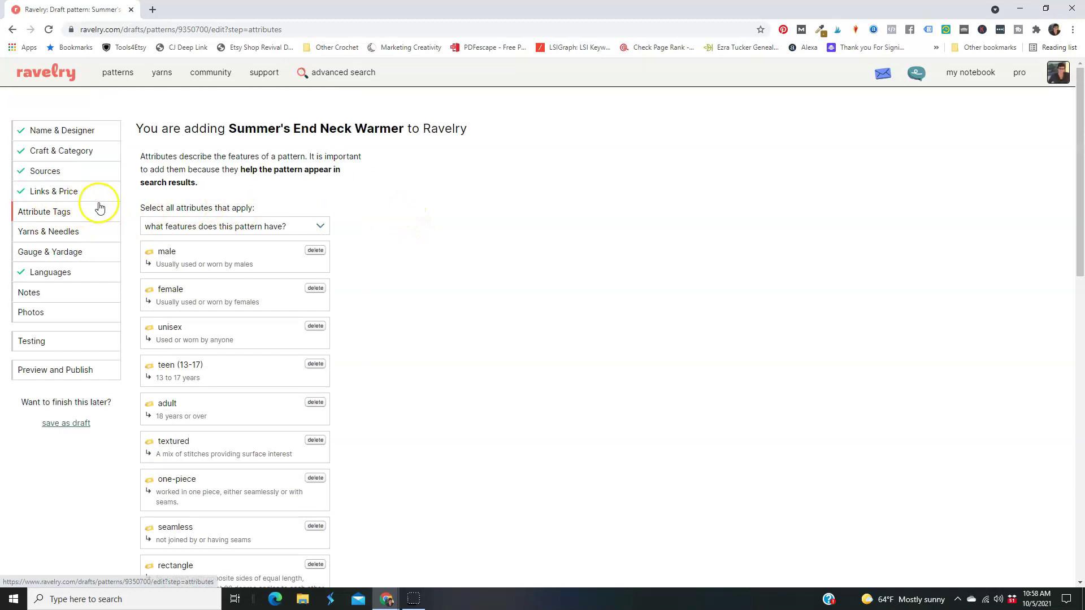
pyautogui.scroll(-4, 238, 288)
pyautogui.scroll(-2, 252, 289)
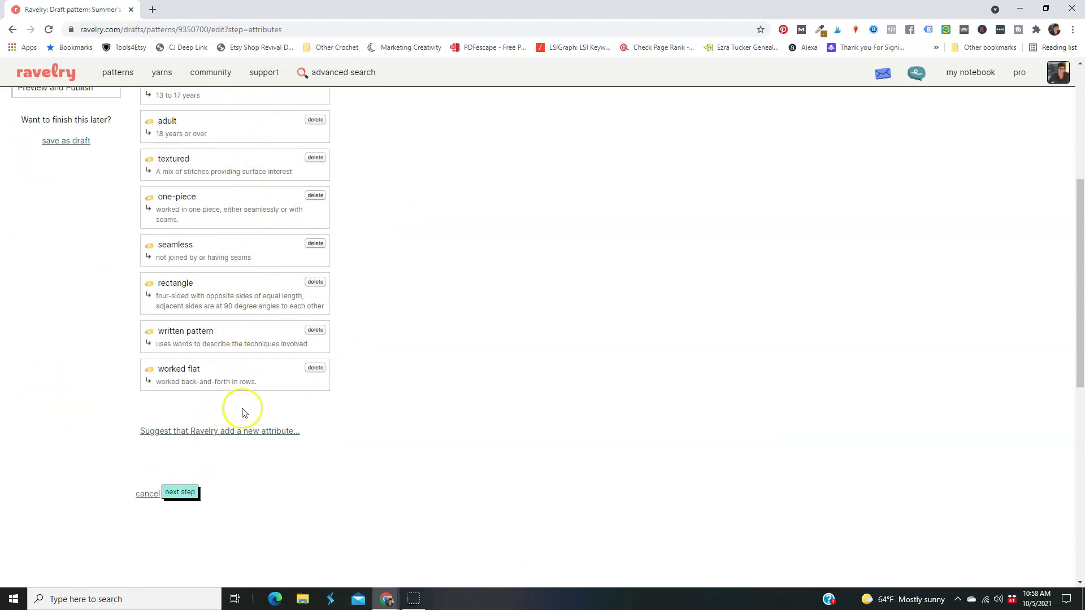
pyautogui.click(181, 493)
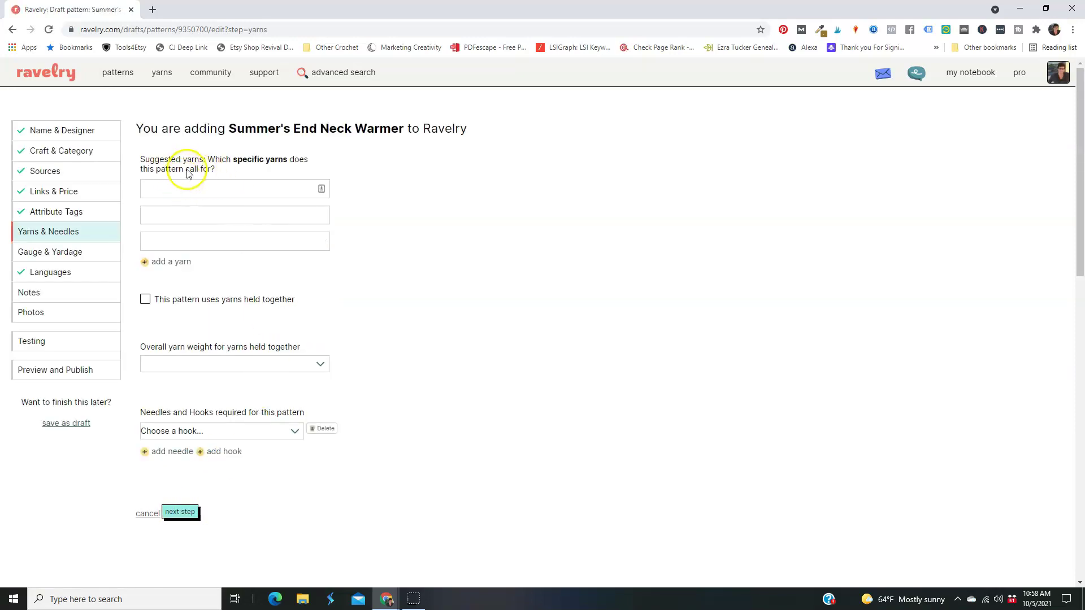
# Set the suggested yarn to Lion Brand Mandala Thick & Quick and the required hook to 10.0 mm (N/P).
pyautogui.click(210, 187)
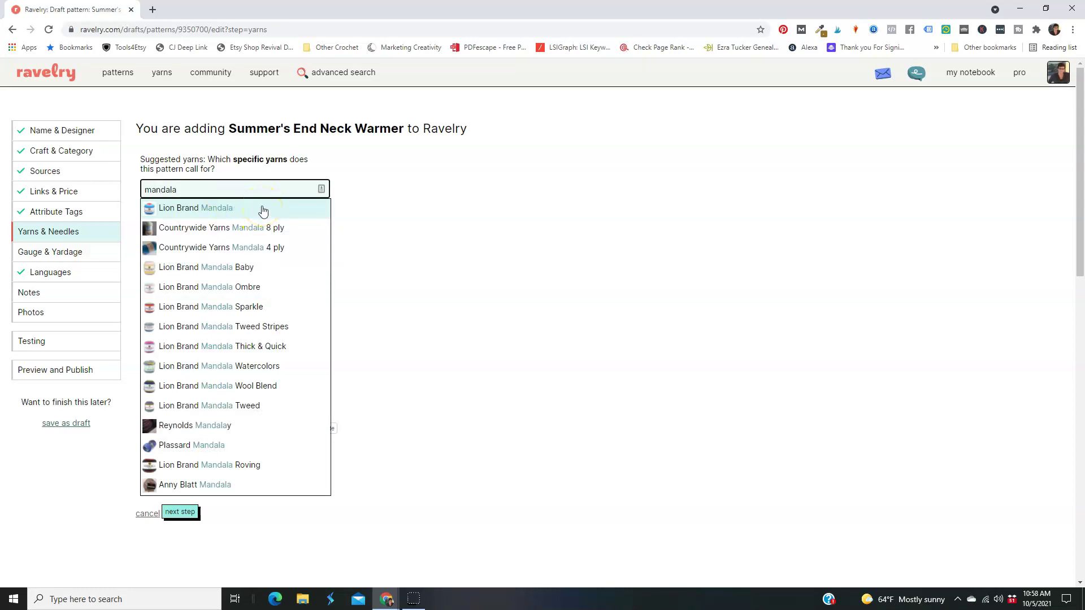
pyautogui.click(226, 348)
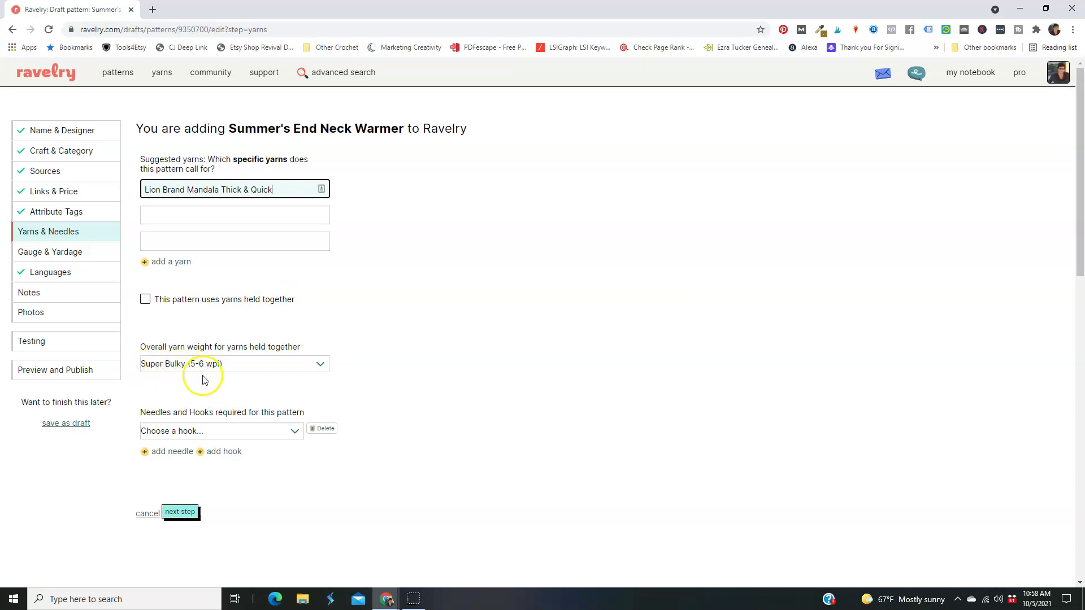
pyautogui.click(293, 431)
pyautogui.scroll(-5, 253, 347)
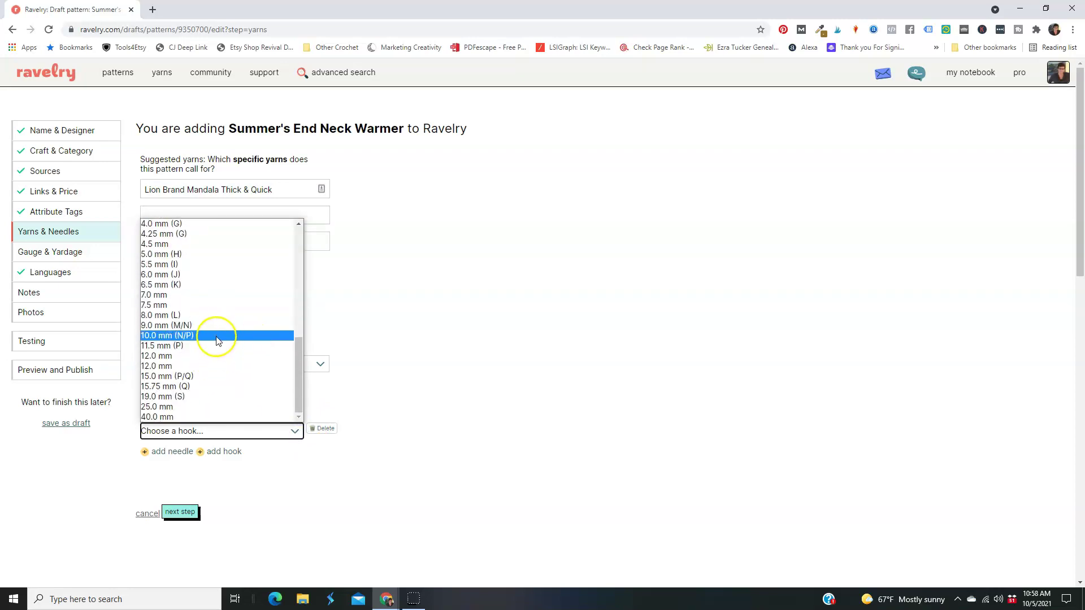
pyautogui.click(217, 337)
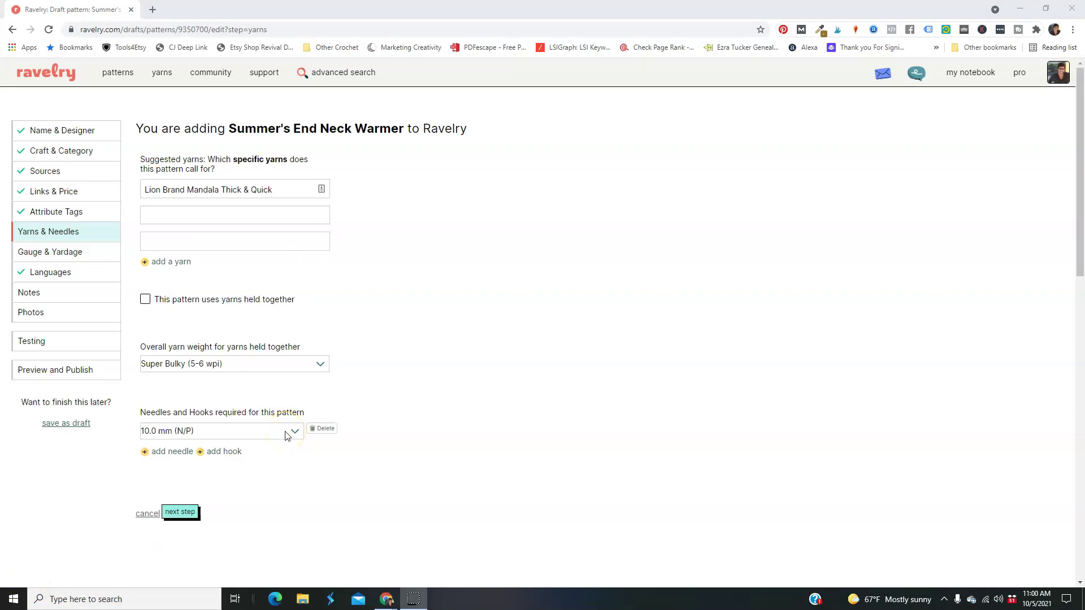
# Keep 10.0 mm (N/P) as the required hook size and continue to the gauge and yardage section.
pyautogui.click(286, 435)
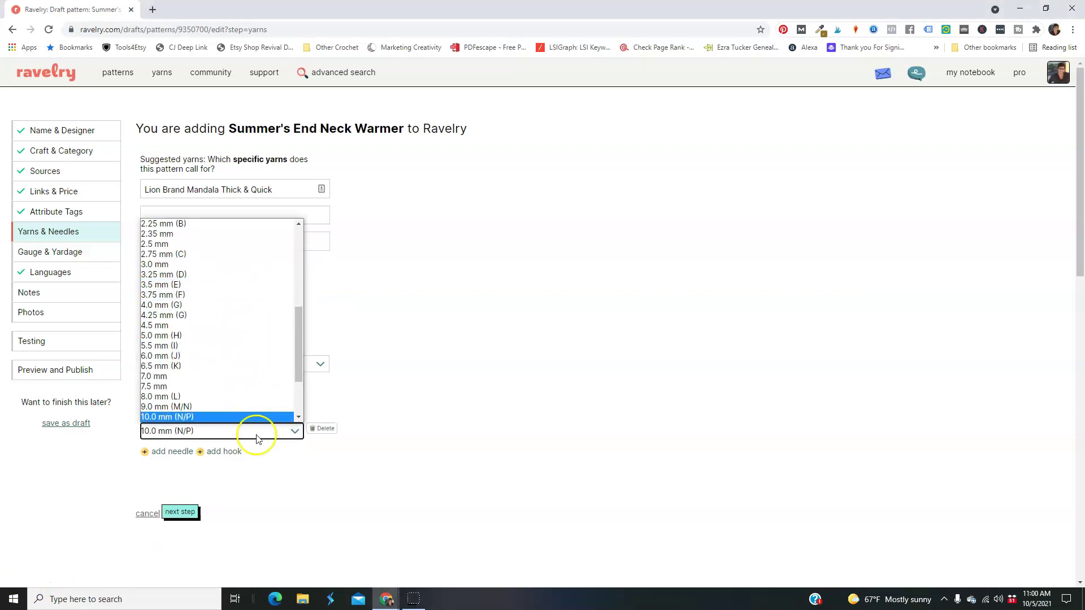
pyautogui.scroll(-1, 231, 402)
pyautogui.click(230, 402)
pyautogui.click(181, 512)
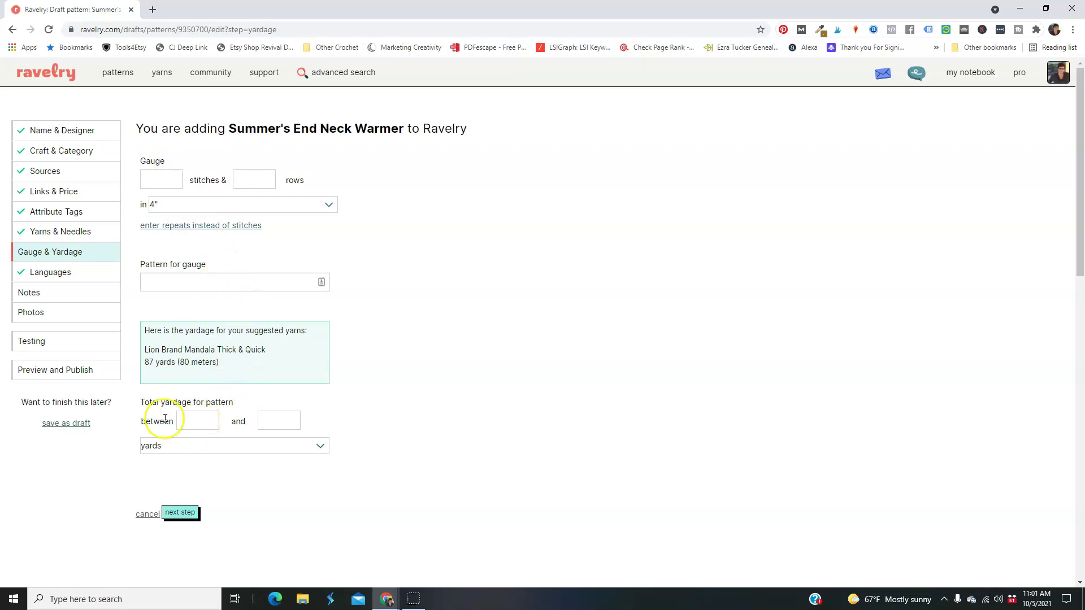
# Recheck the suggested yarn in the yarns and needles section and return to gauge and yardage.
pyautogui.click(79, 235)
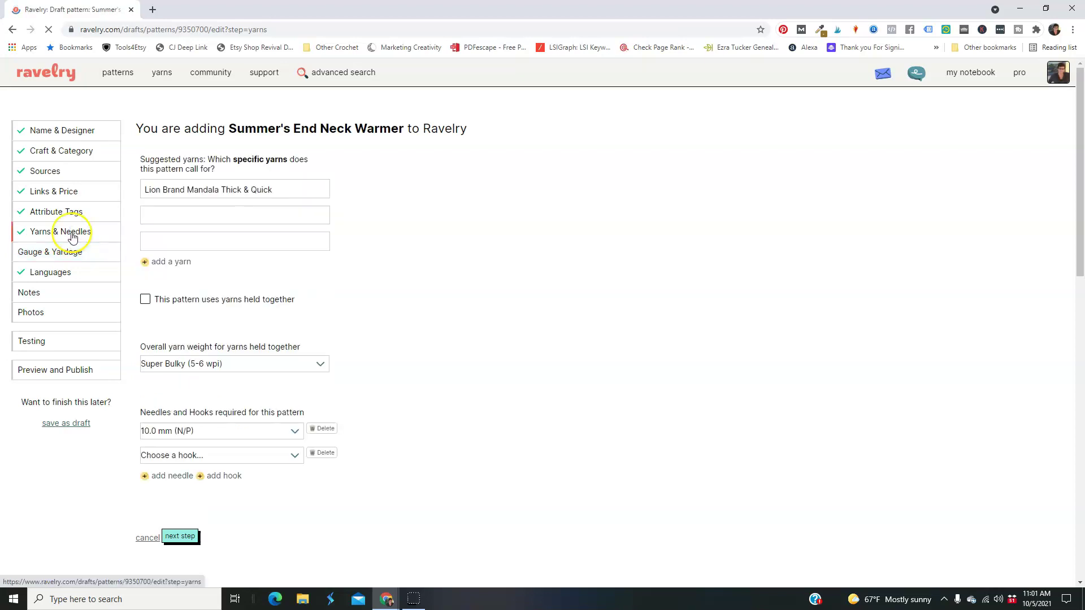
pyautogui.click(290, 190)
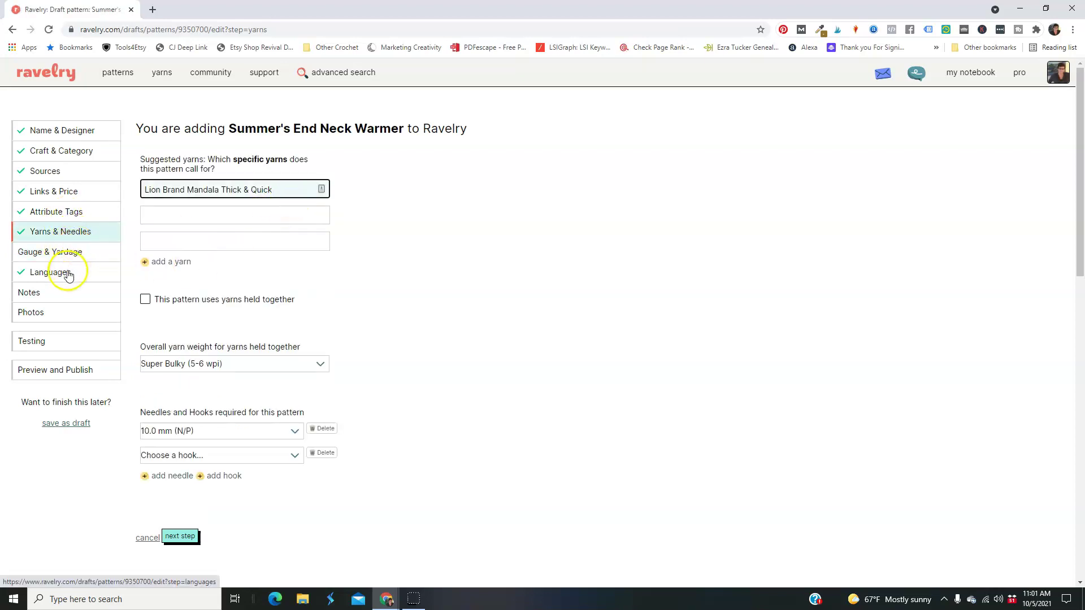
pyautogui.click(66, 252)
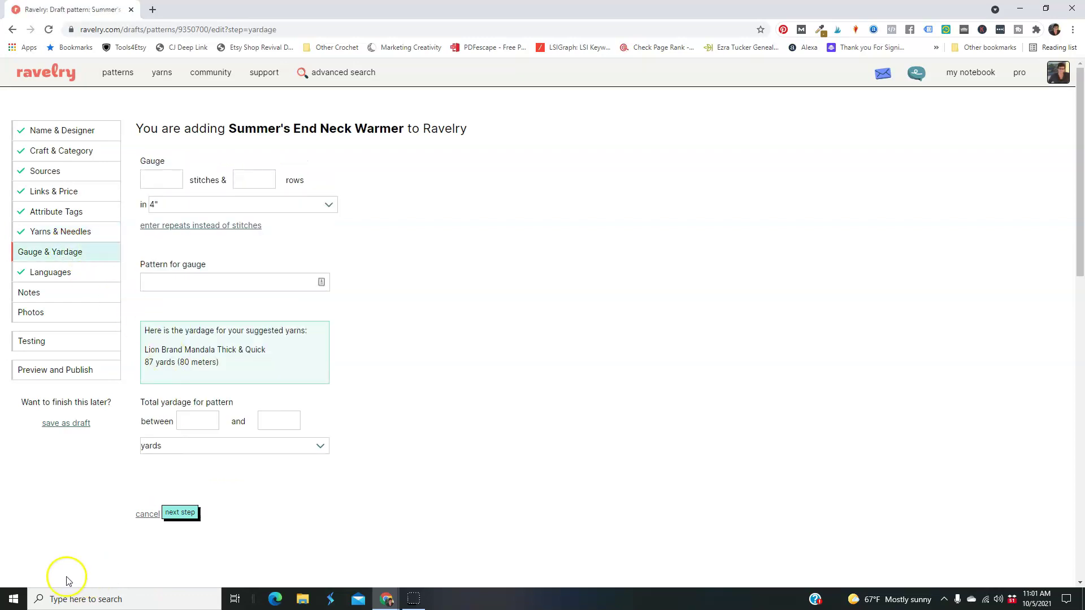
# Set the total yardage to between 250 and 270 yards, leave the gauge blank, and continue to the languages section.
pyautogui.click(211, 419)
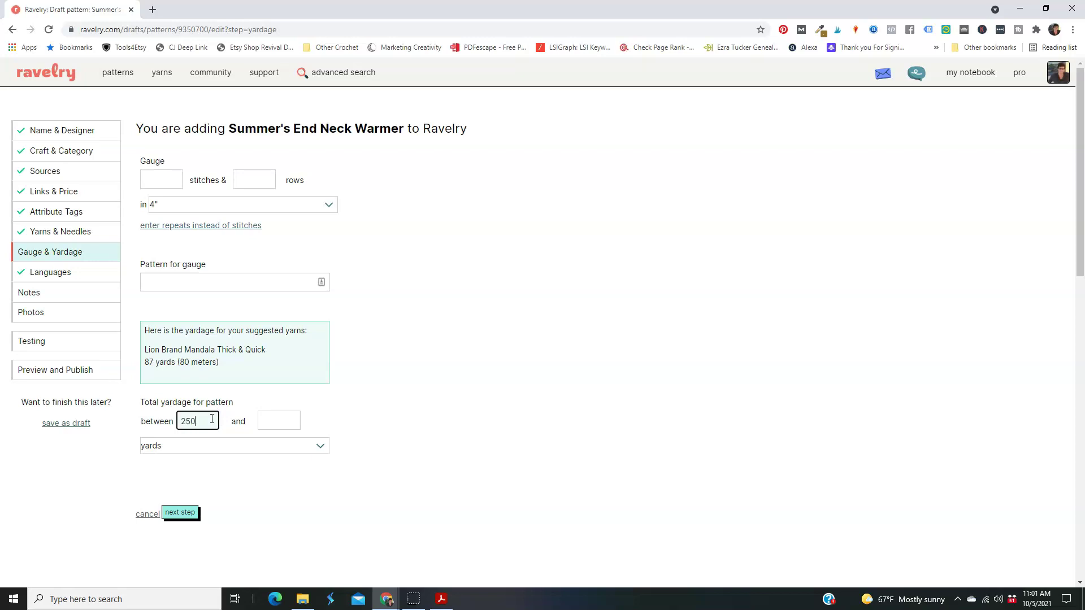
pyautogui.click(289, 422)
pyautogui.write('270')
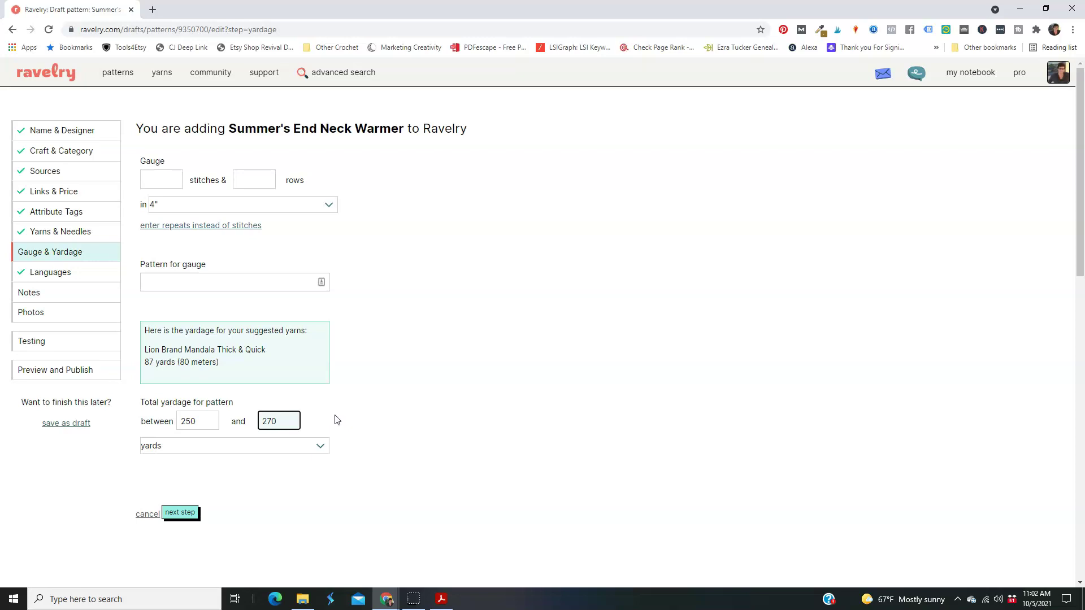
pyautogui.click(182, 513)
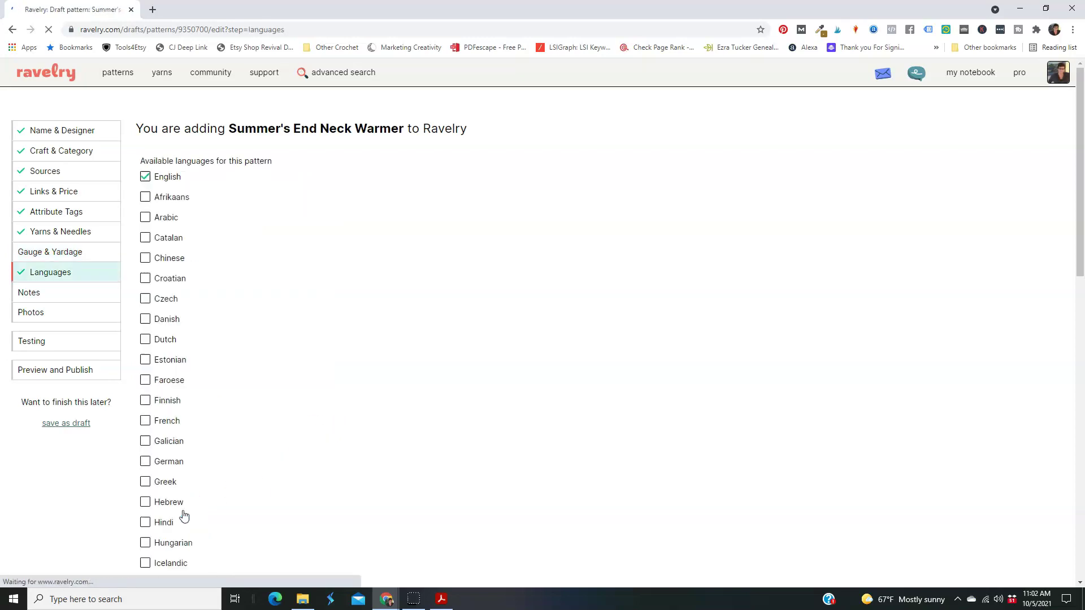
# Keep English as the only available pattern language and continue to the notes section.
pyautogui.scroll(-7, 249, 363)
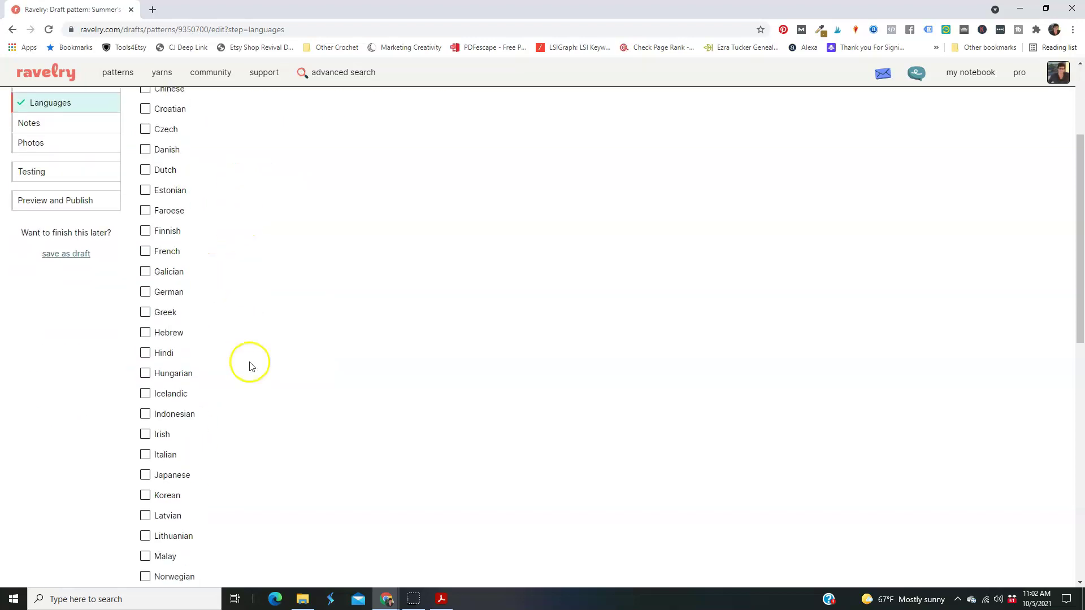
pyautogui.scroll(-7, 300, 416)
pyautogui.click(182, 334)
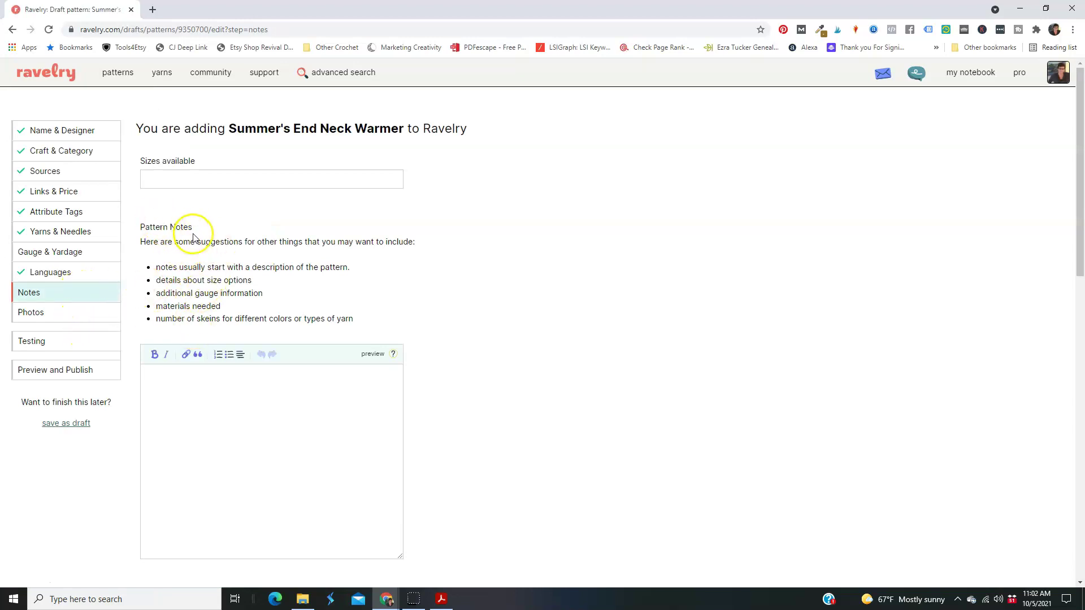
# Enter "One size fits most adult women" as the available sizes and fill the pattern notes with the description, materials, stitches and social links.
pyautogui.click(232, 178)
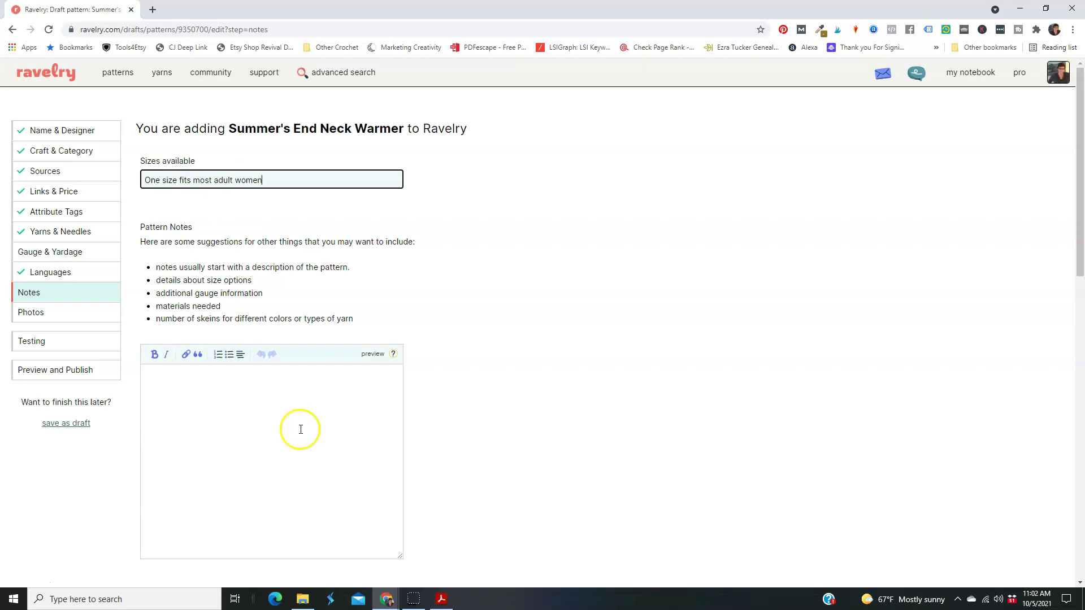
pyautogui.click(237, 405)
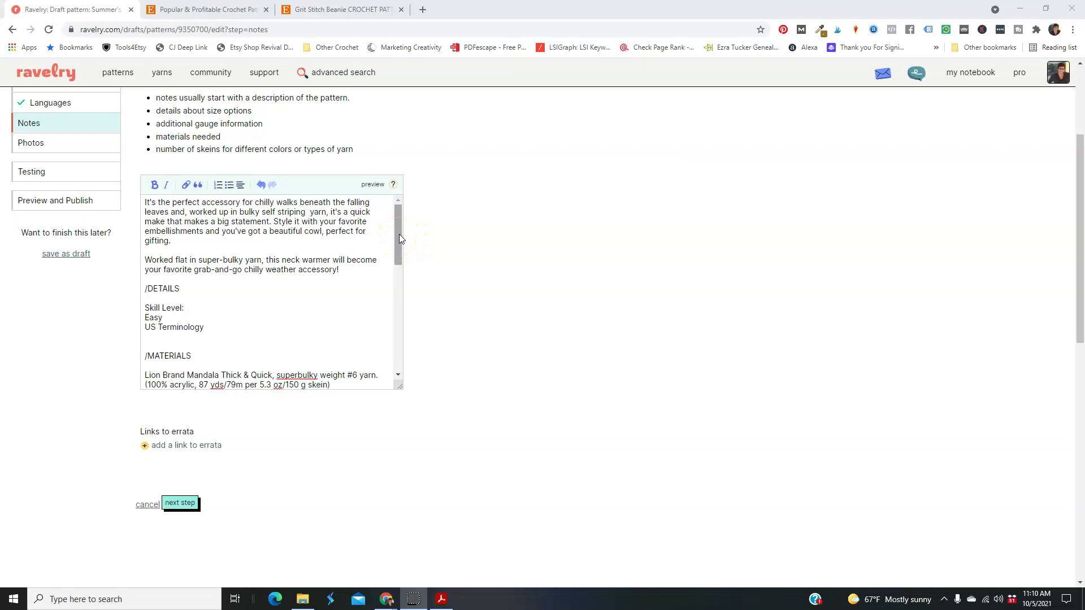
# Change the copyright year at the end of the pattern notes to 2021 and continue to the photos section.
pyautogui.moveTo(399, 234); pyautogui.dragTo(399, 351)
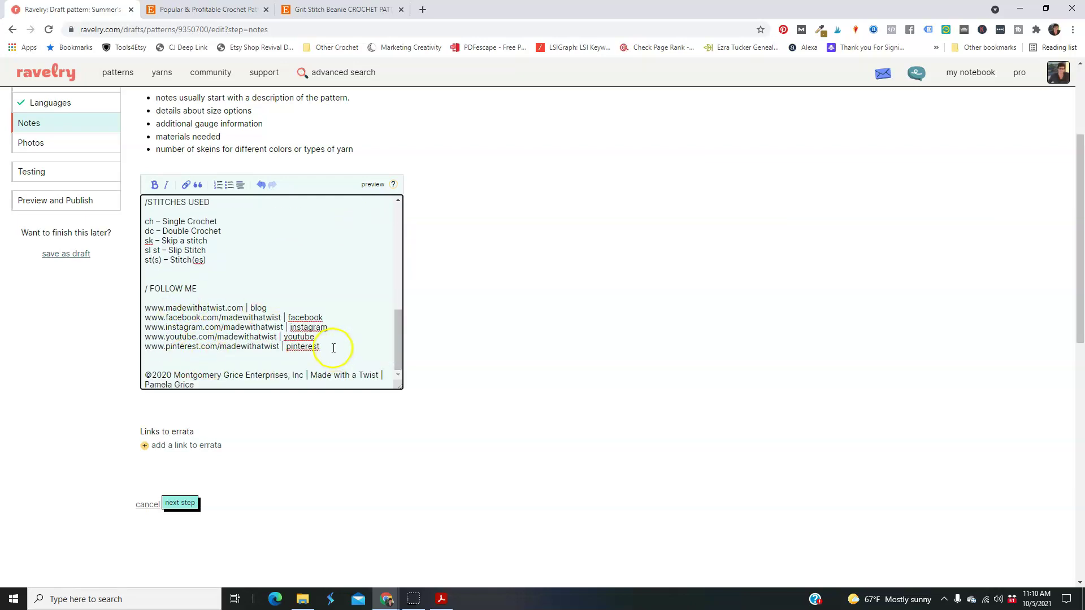
pyautogui.click(171, 377)
pyautogui.press('BackSpace')
pyautogui.write('1')
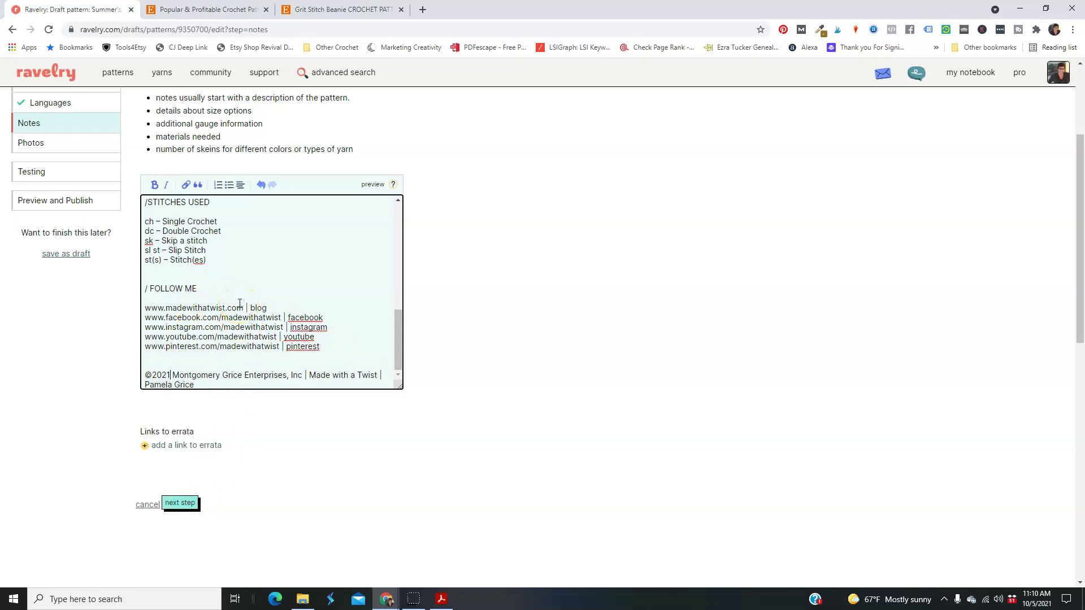
pyautogui.scroll(10, 243, 307)
pyautogui.scroll(-2, 243, 307)
pyautogui.scroll(2, 243, 307)
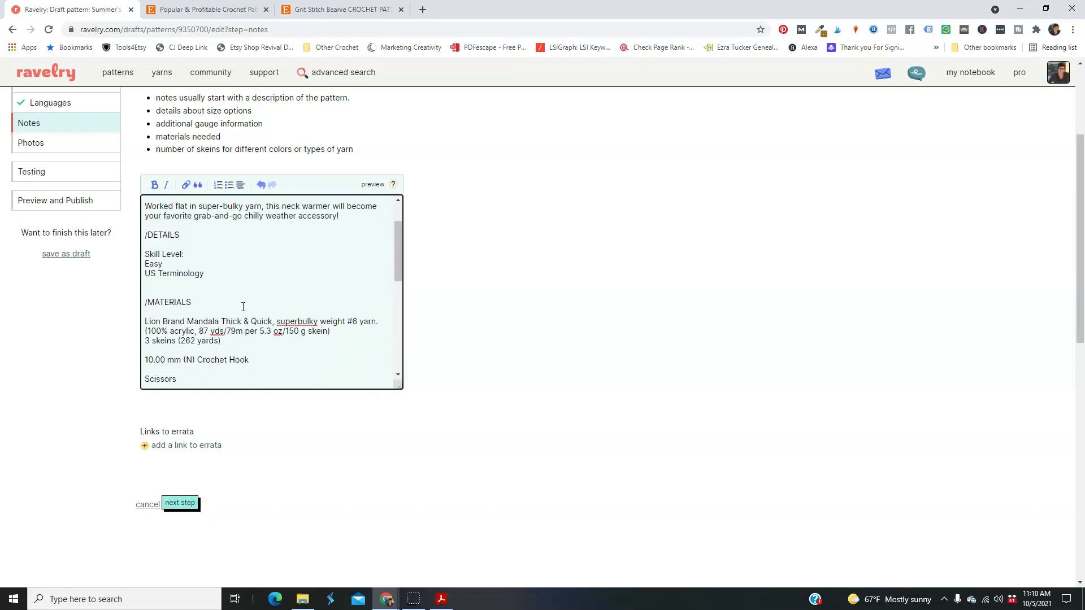
pyautogui.click(182, 503)
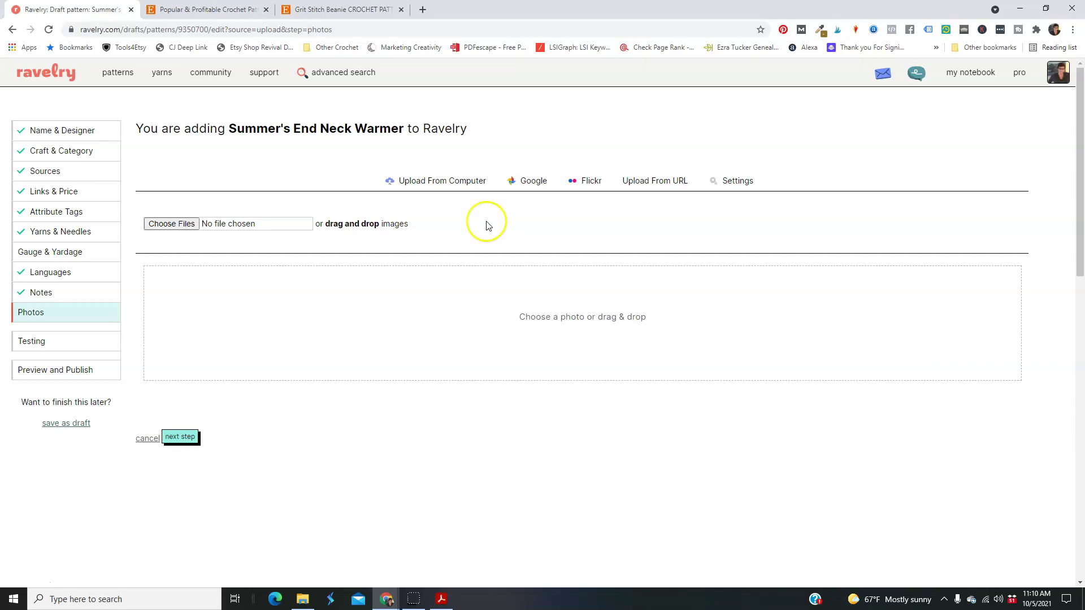
# Upload "Summers End Neck Warmer.png" and "Summers End Neck Warmer (1).png" from Downloads as the pattern photos and continue to testing.
pyautogui.click(170, 224)
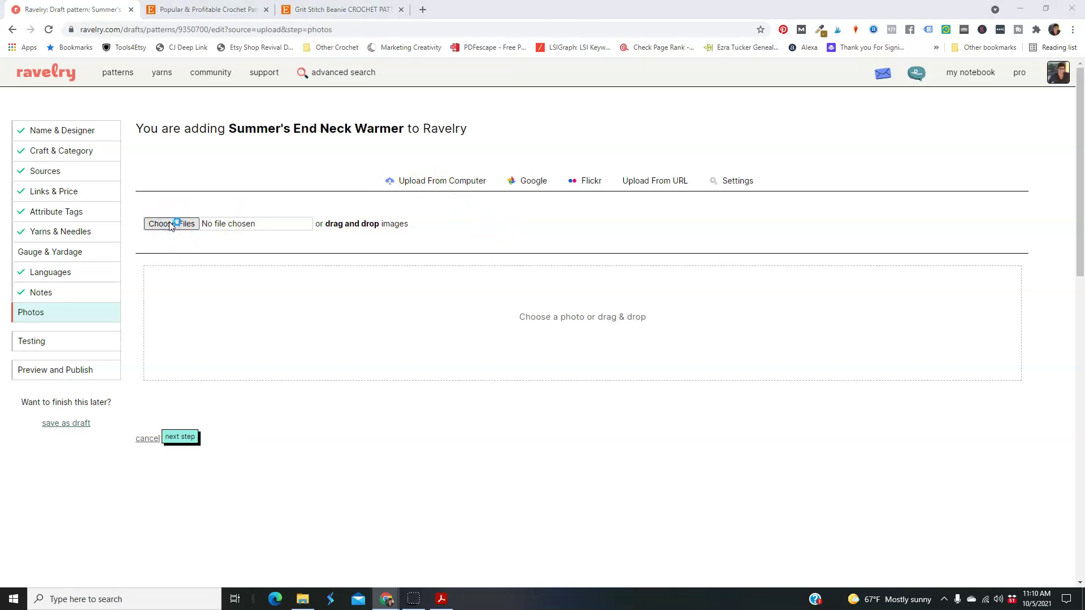
pyautogui.click(794, 29)
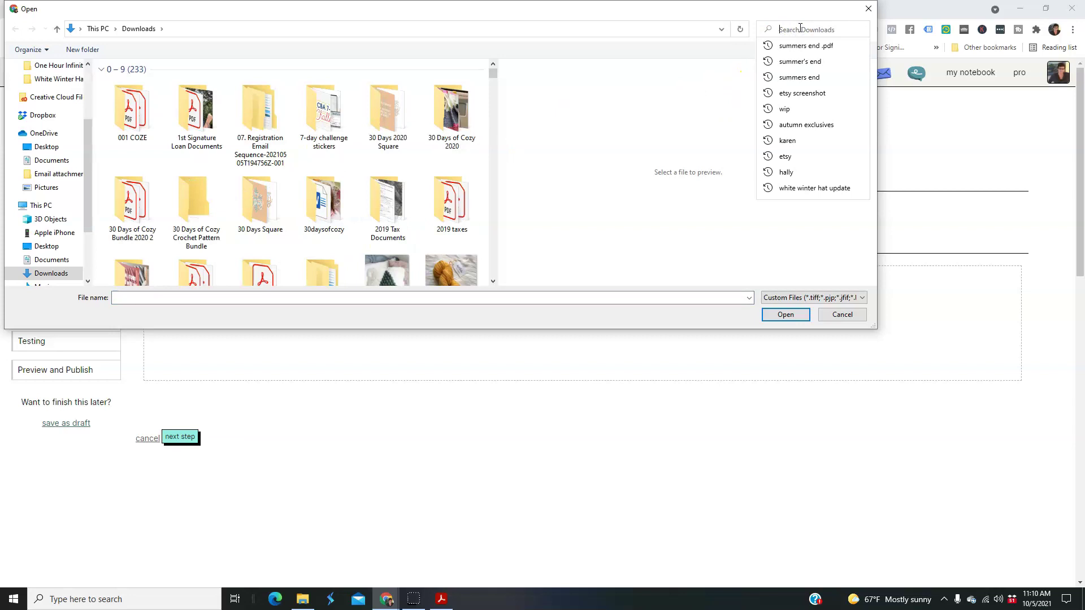
pyautogui.click(769, 64)
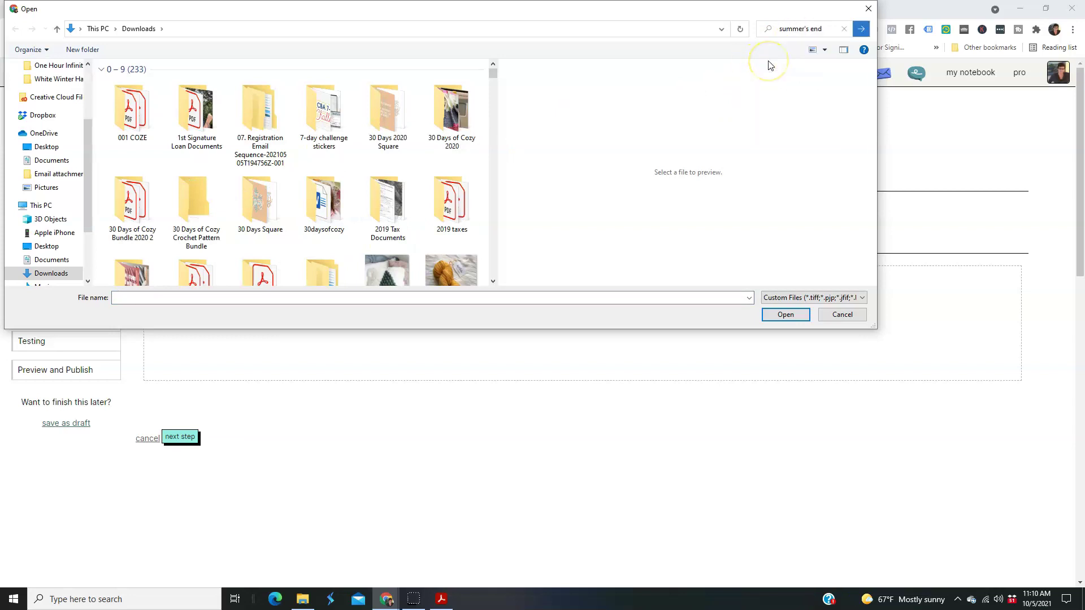
pyautogui.scroll(-2, 417, 254)
pyautogui.scroll(-3, 426, 177)
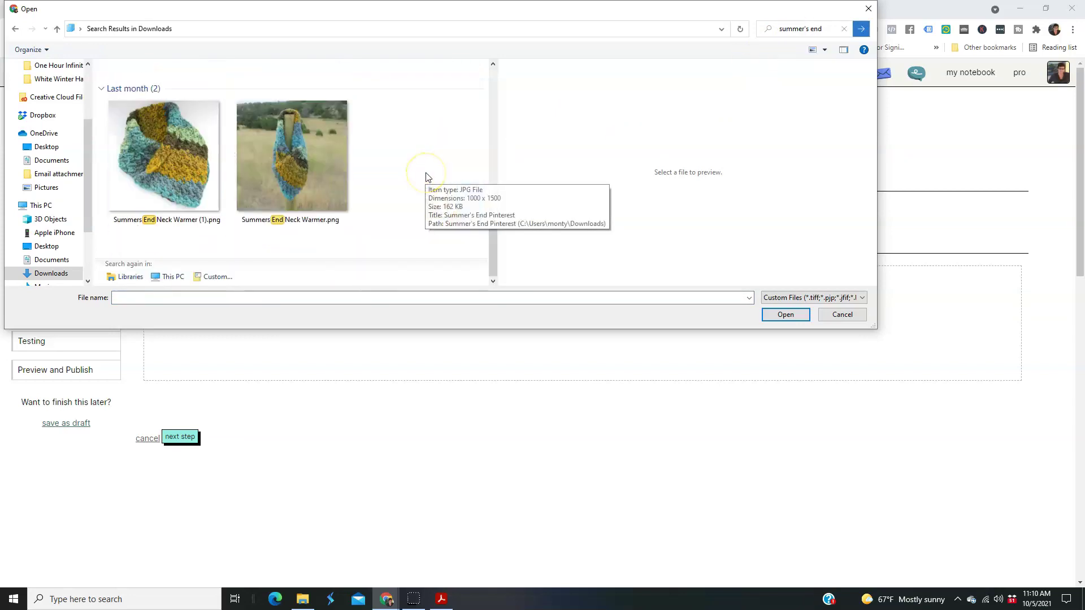
pyautogui.click(144, 155)
pyautogui.keyDown('ctrl'); pyautogui.click(251, 151); pyautogui.keyUp('ctrl')
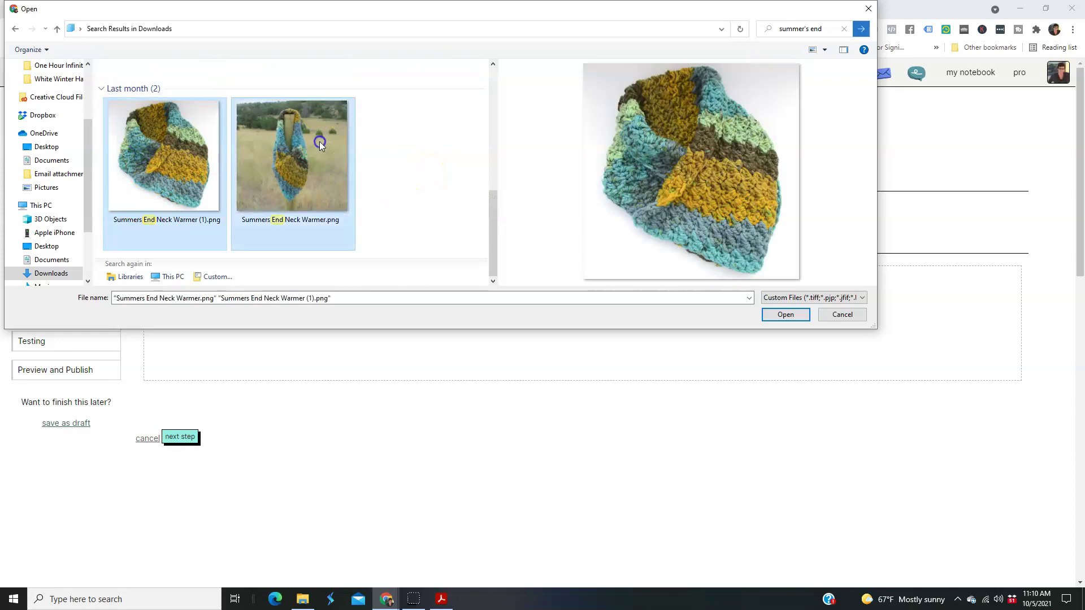
pyautogui.click(785, 315)
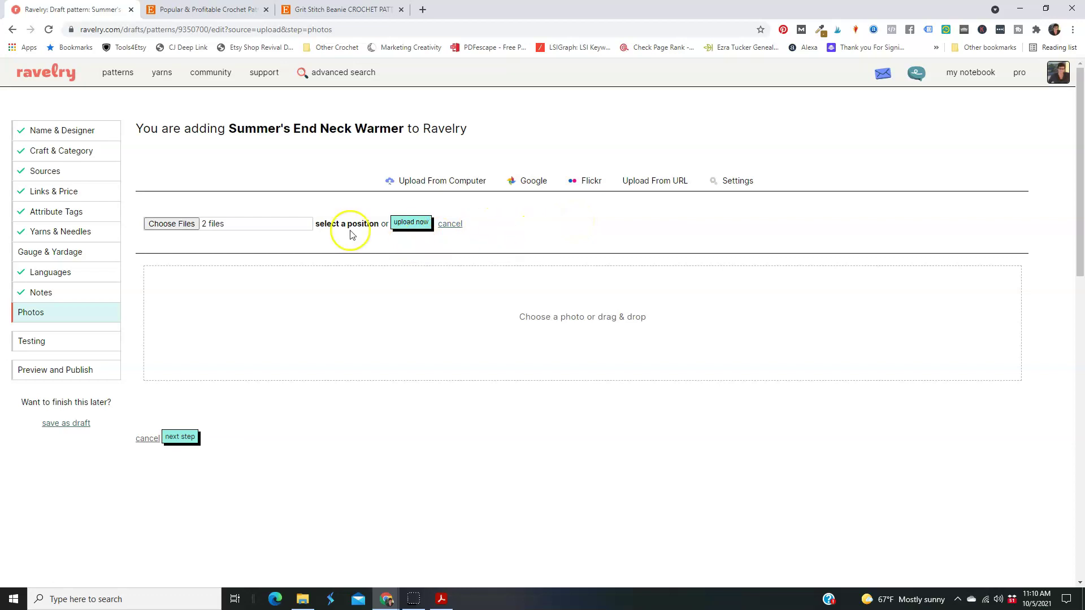
pyautogui.click(412, 222)
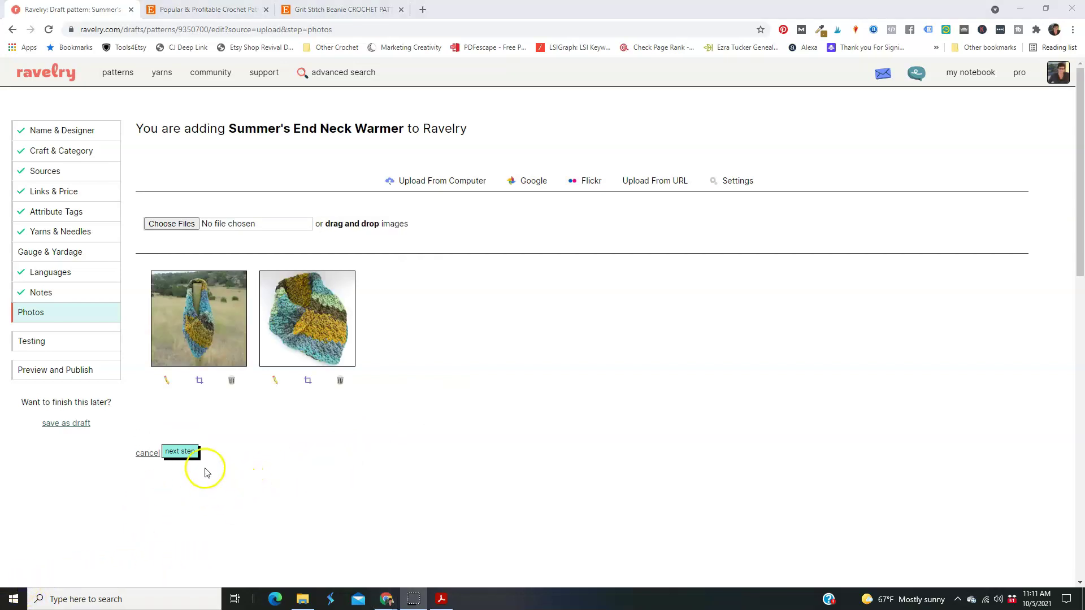
pyautogui.click(180, 452)
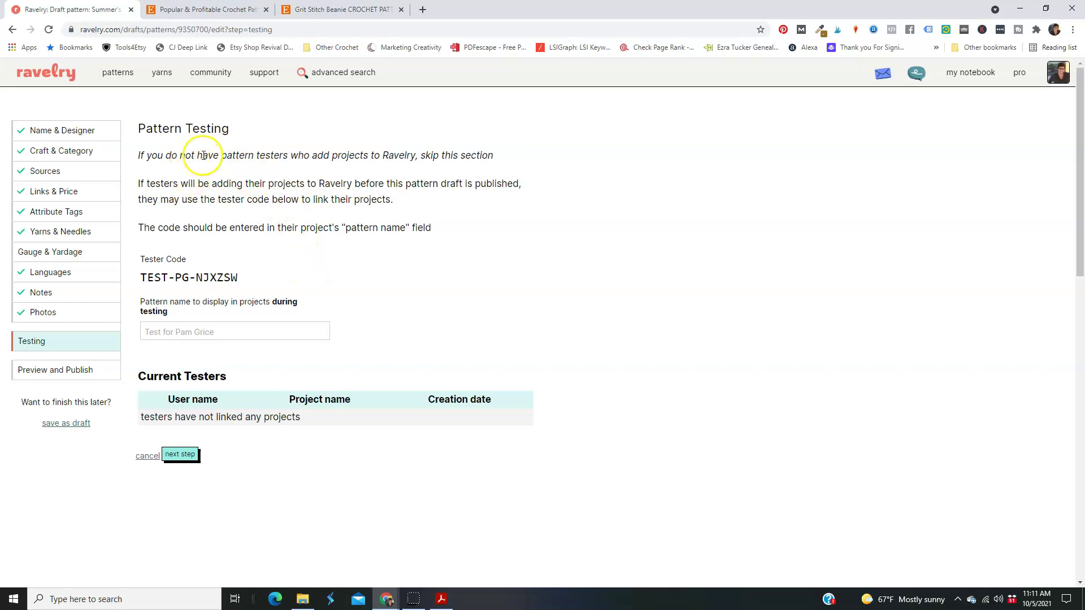
# Skip pattern testing and publish Summer's End Neck Warmer to Ravelry after checking the whole preview, leaving the gauge unlisted.
pyautogui.click(180, 455)
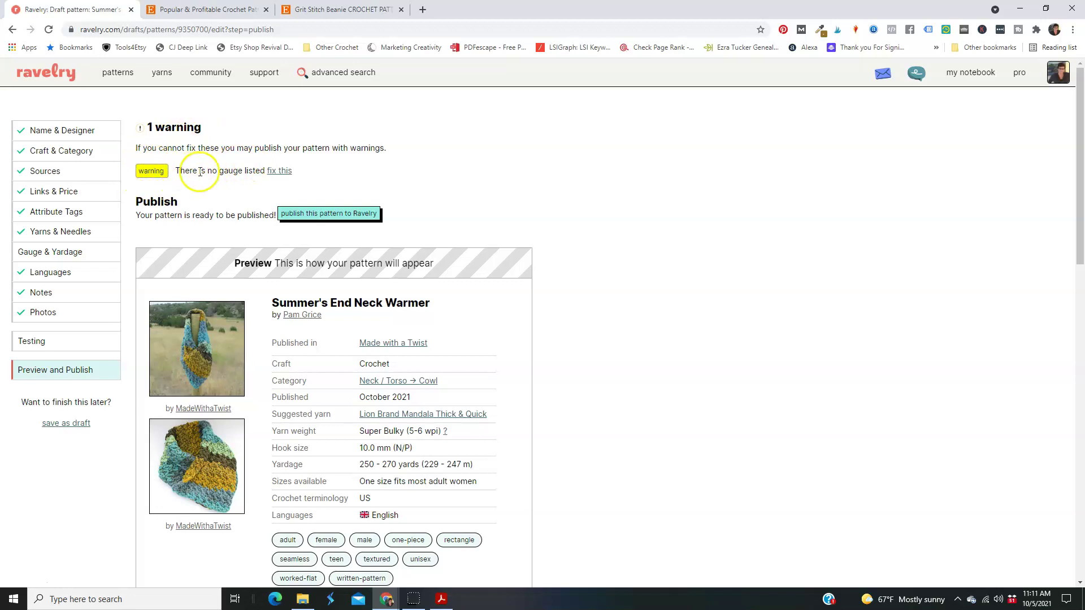
pyautogui.scroll(-2, 199, 189)
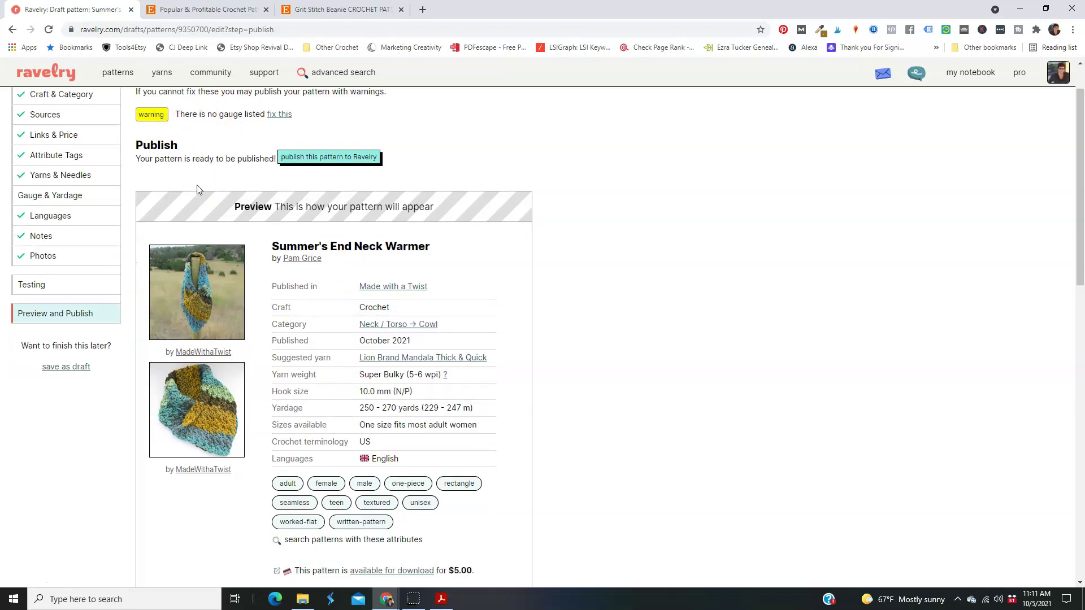
pyautogui.scroll(-1, 340, 192)
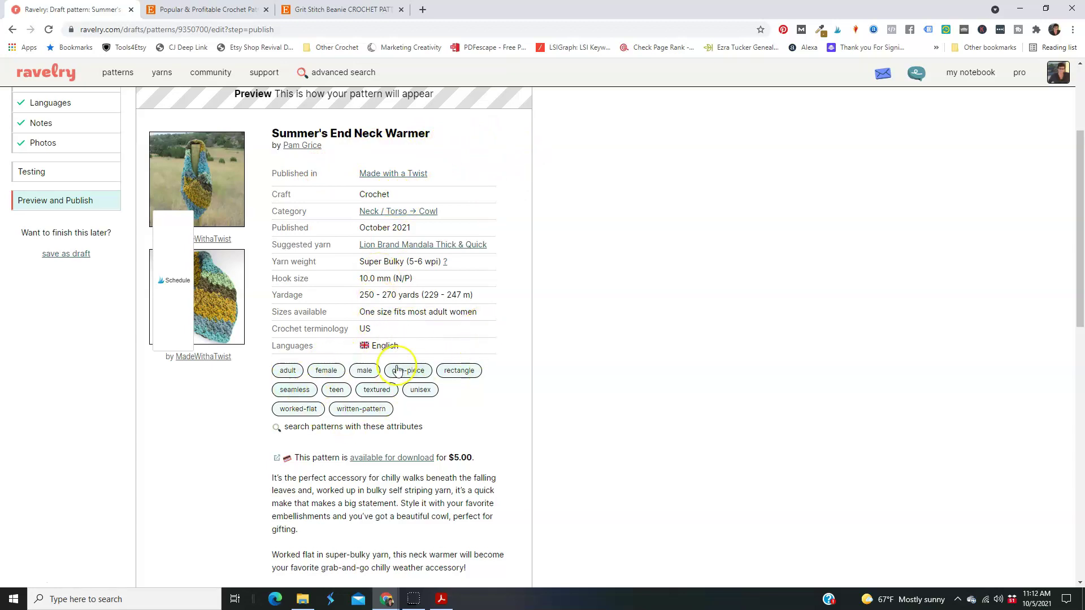
pyautogui.scroll(-2, 461, 390)
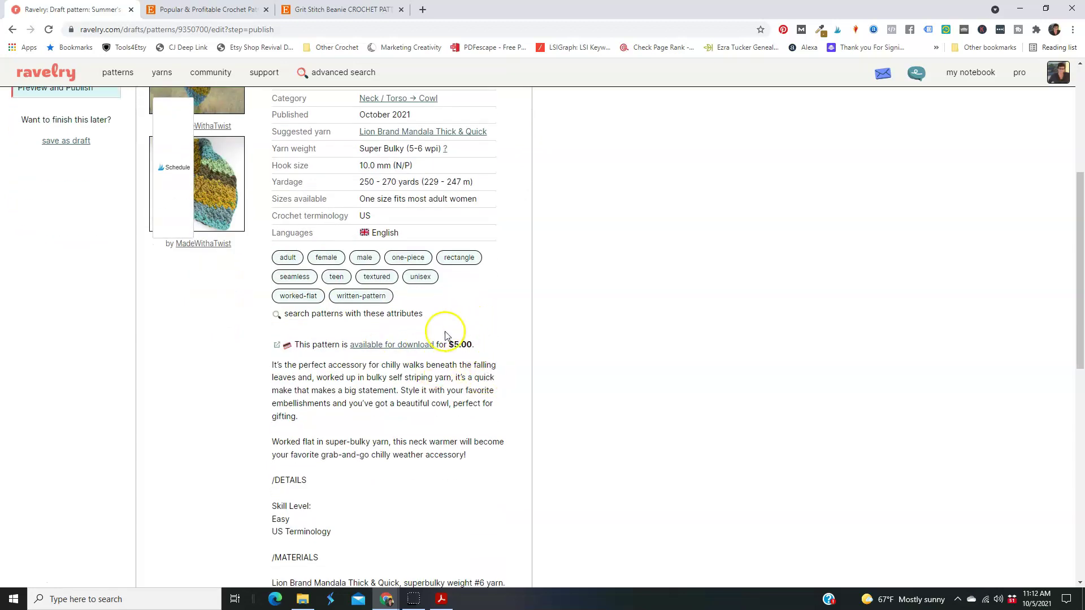
pyautogui.scroll(-3, 373, 361)
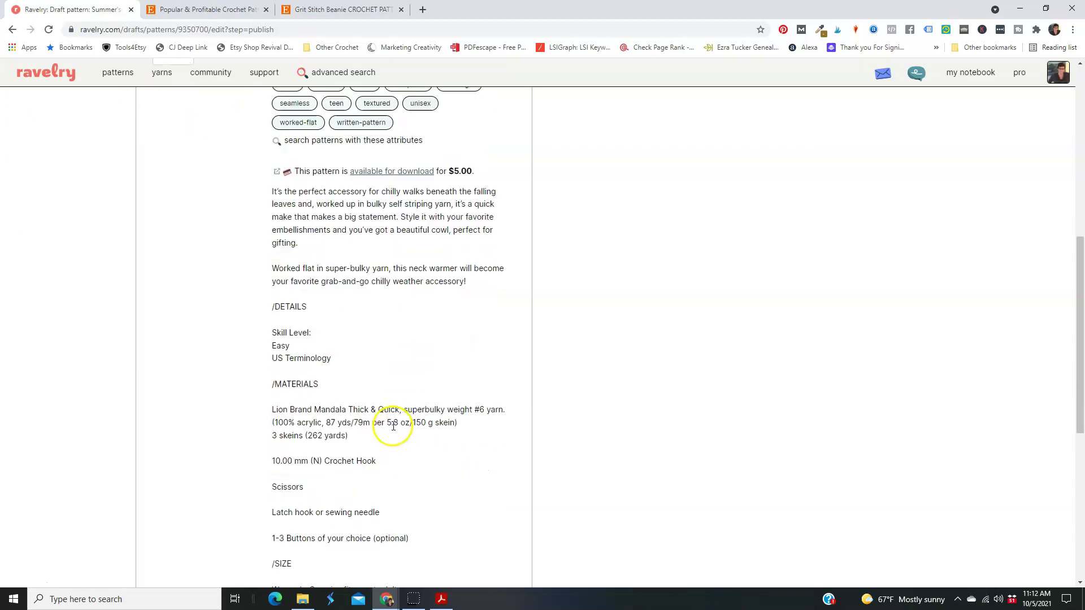
pyautogui.scroll(-6, 394, 426)
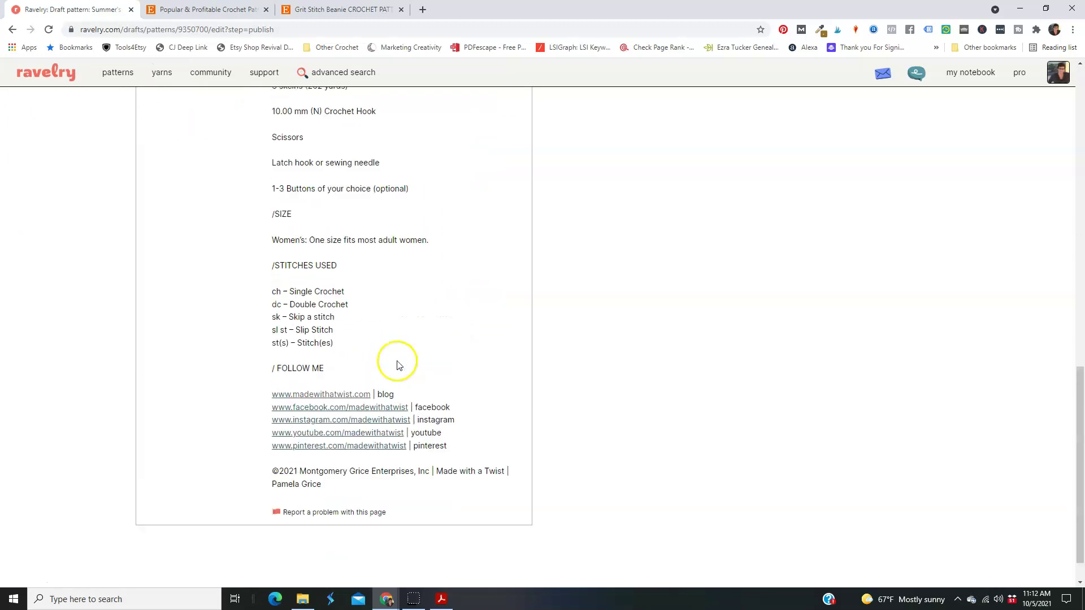
pyautogui.scroll(15, 398, 365)
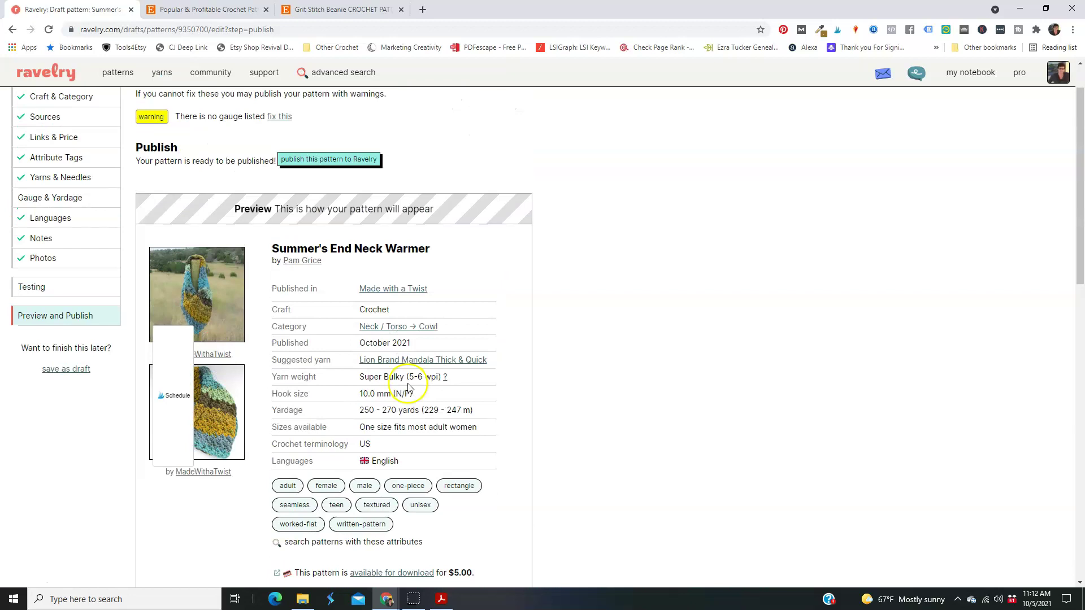
pyautogui.click(326, 160)
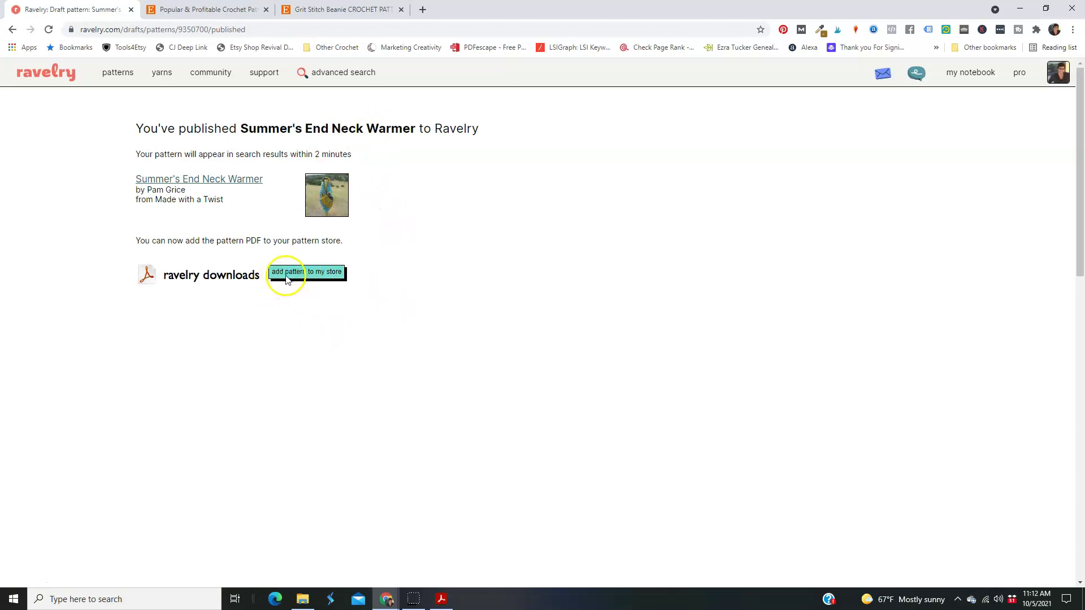
# Add the published pattern to the Ravelry store and set its In-Store Sales to "Enabled - available for In-Store Sales".
pyautogui.click(306, 273)
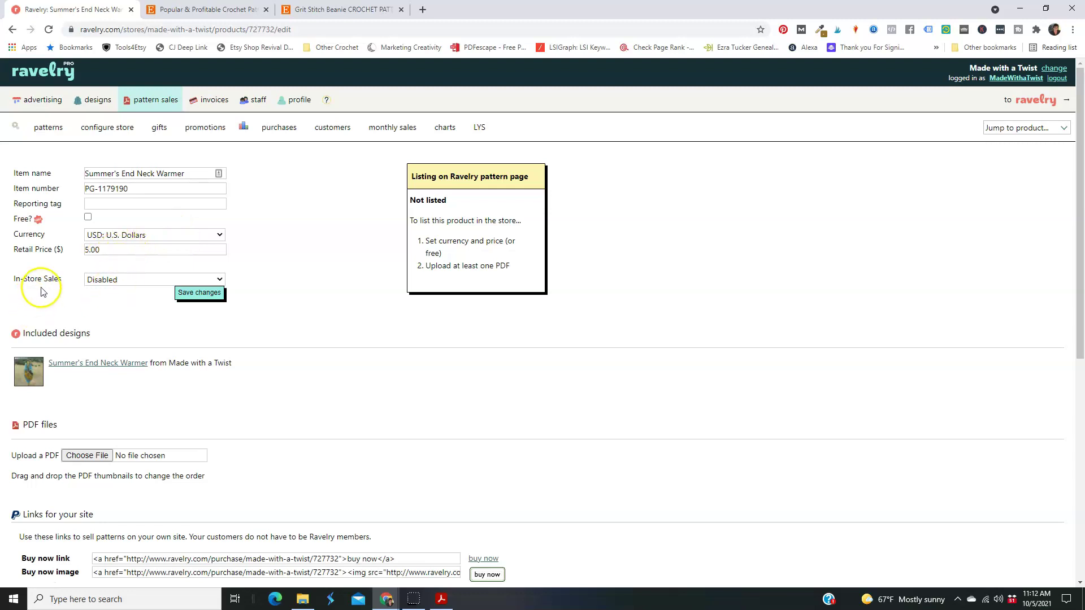
pyautogui.click(137, 279)
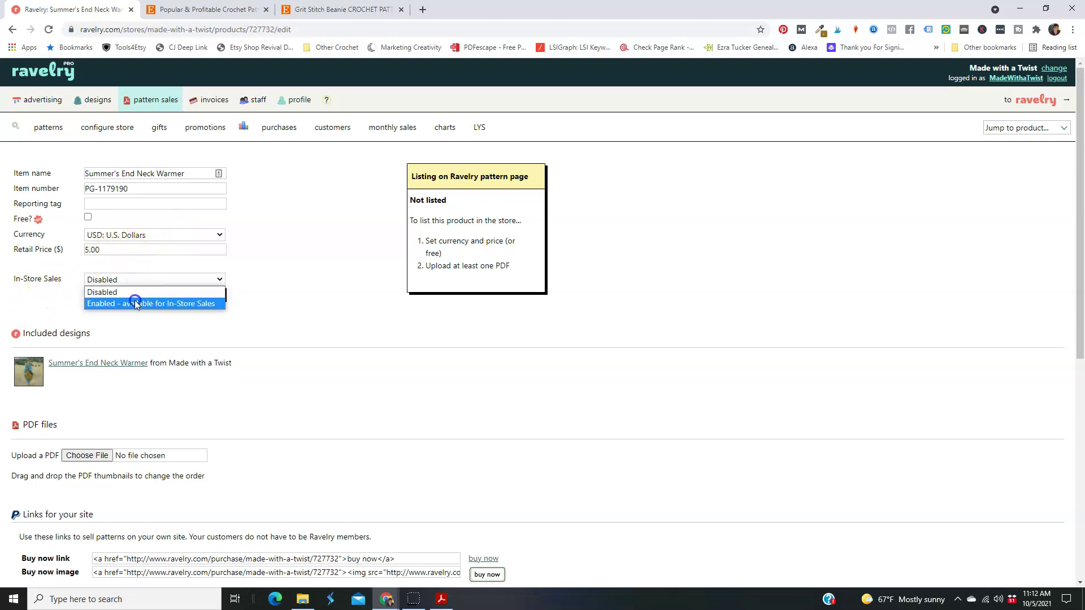
pyautogui.click(136, 302)
pyautogui.scroll(-2, 259, 304)
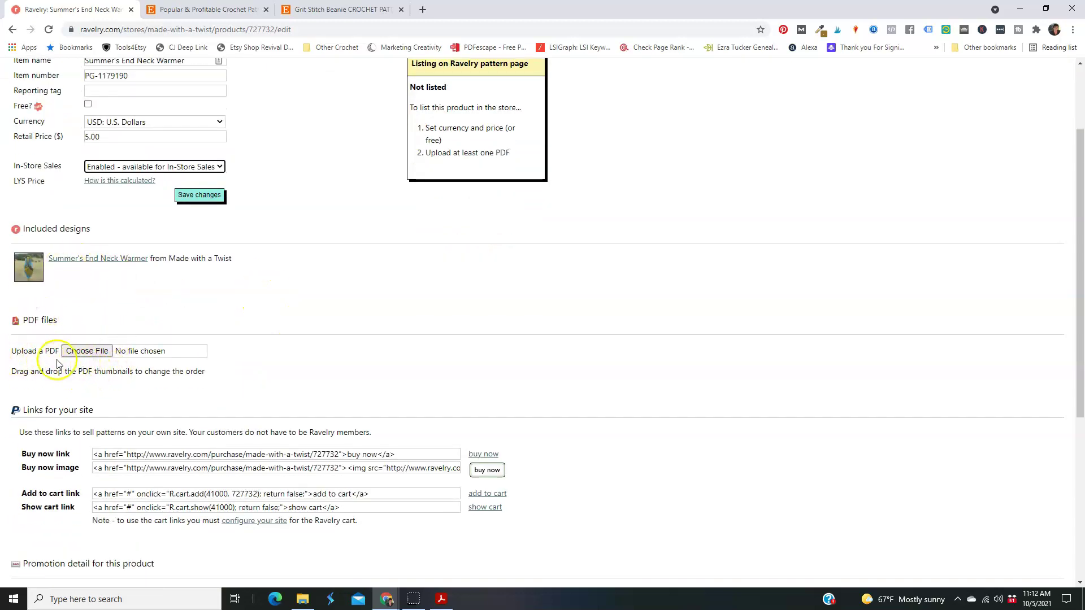
# Find "Summers End Neck Warmer - Made with a Twist.pdf" in Downloads by searching "summers end .pdf" and upload it as the product's PDF.
pyautogui.click(87, 352)
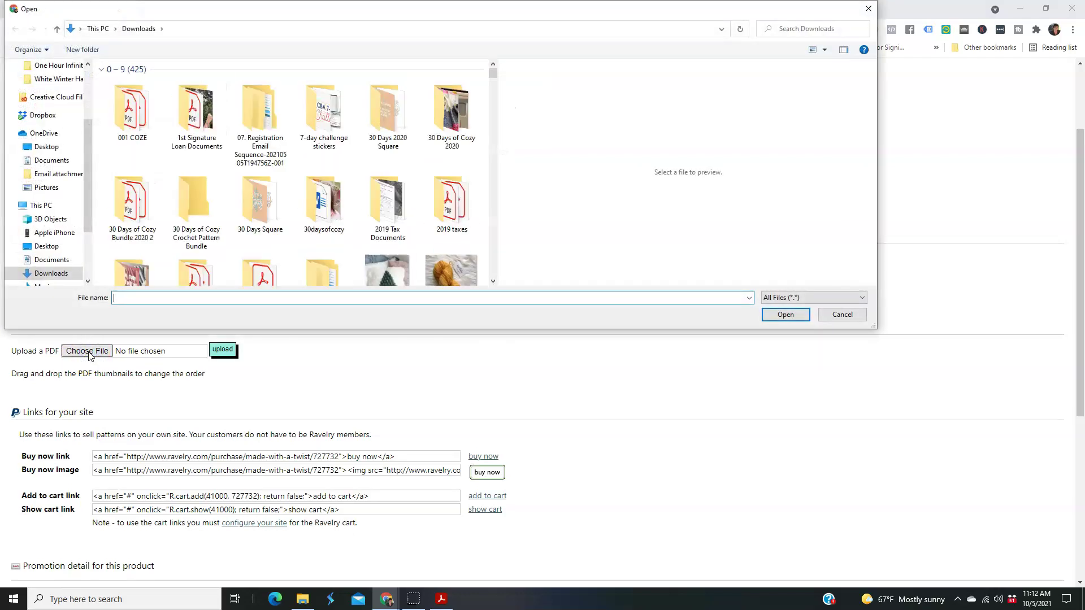
pyautogui.click(797, 29)
pyautogui.click(773, 47)
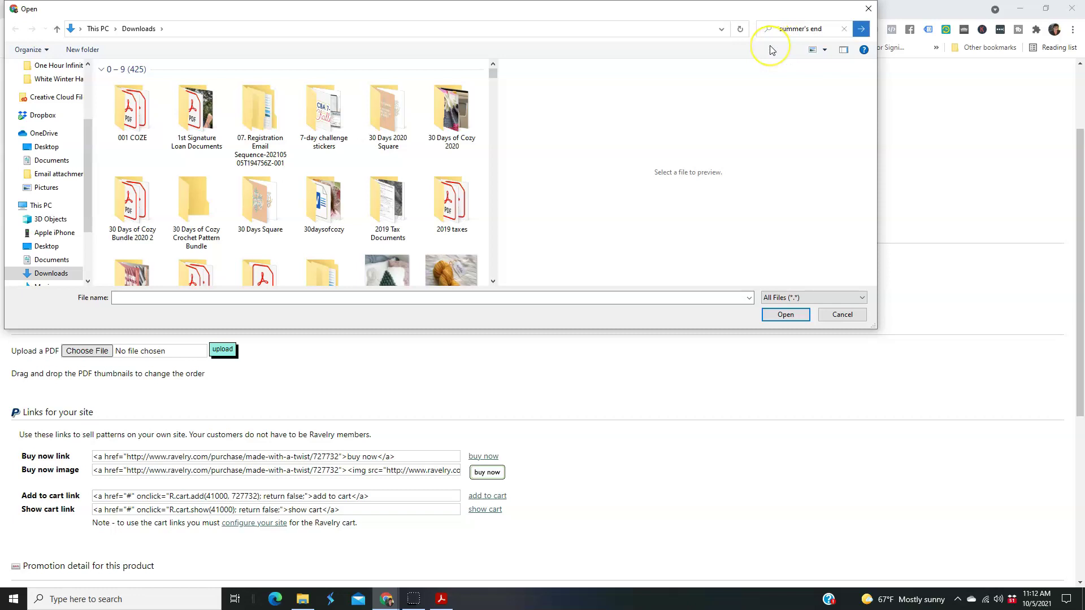
pyautogui.scroll(-5, 380, 150)
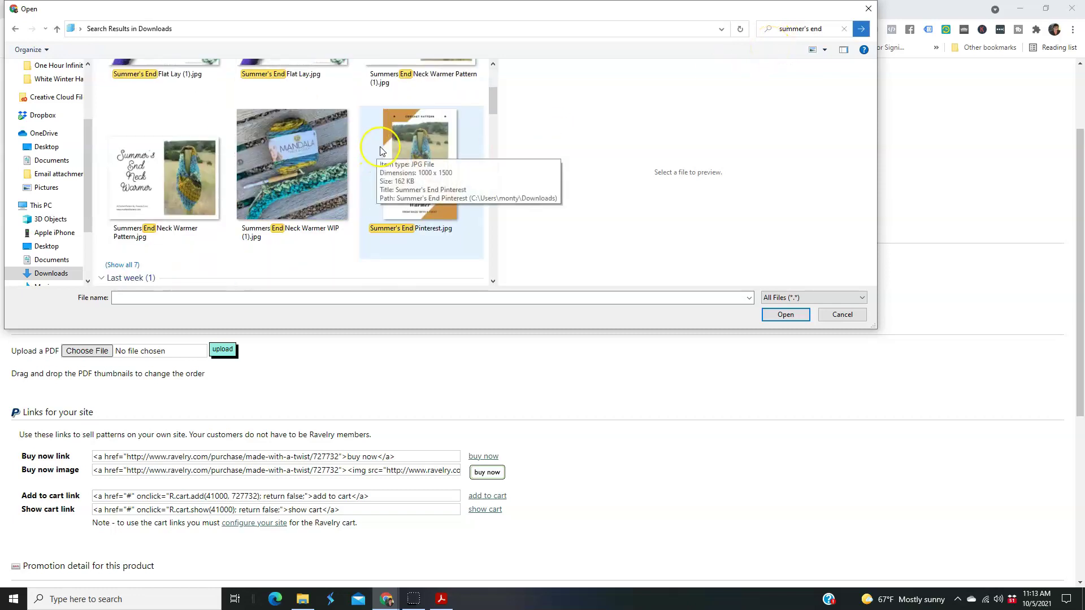
pyautogui.scroll(2, 380, 151)
pyautogui.scroll(-4, 380, 151)
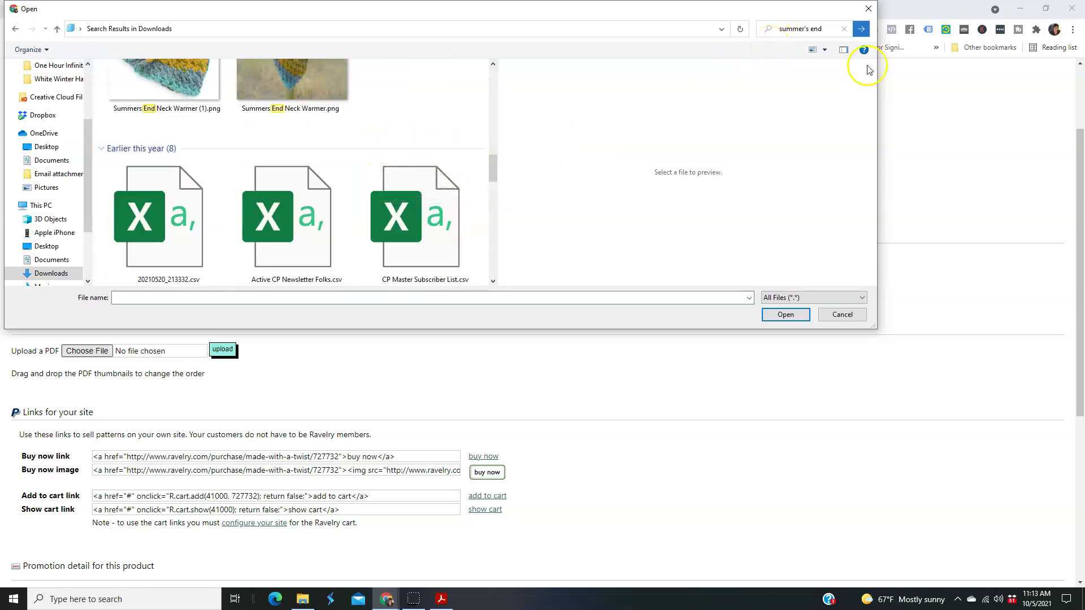
pyautogui.moveTo(831, 34); pyautogui.dragTo(743, 32)
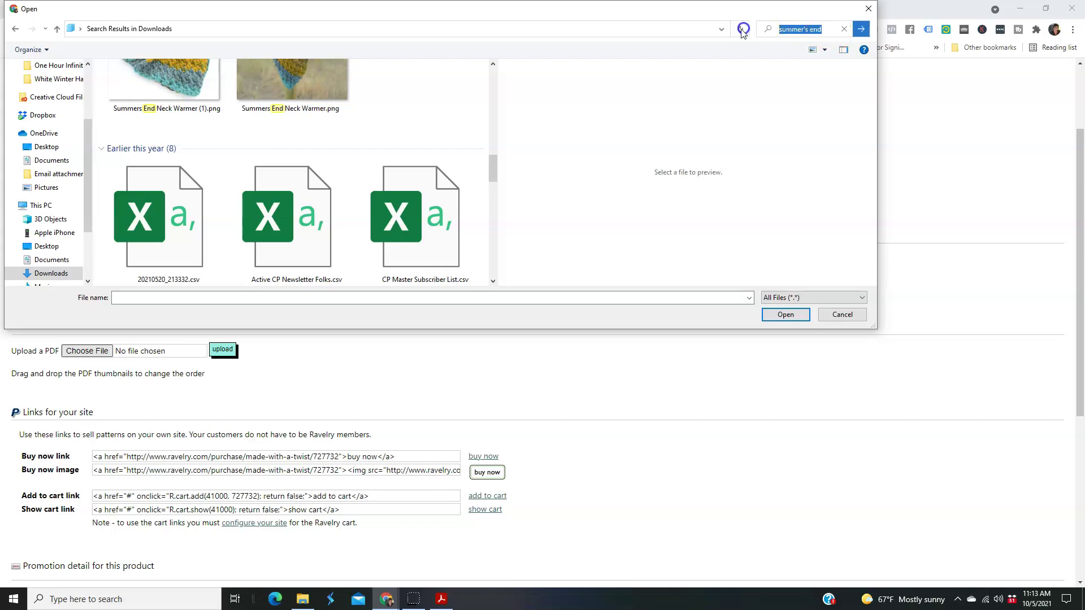
pyautogui.write('summers end .pdf')
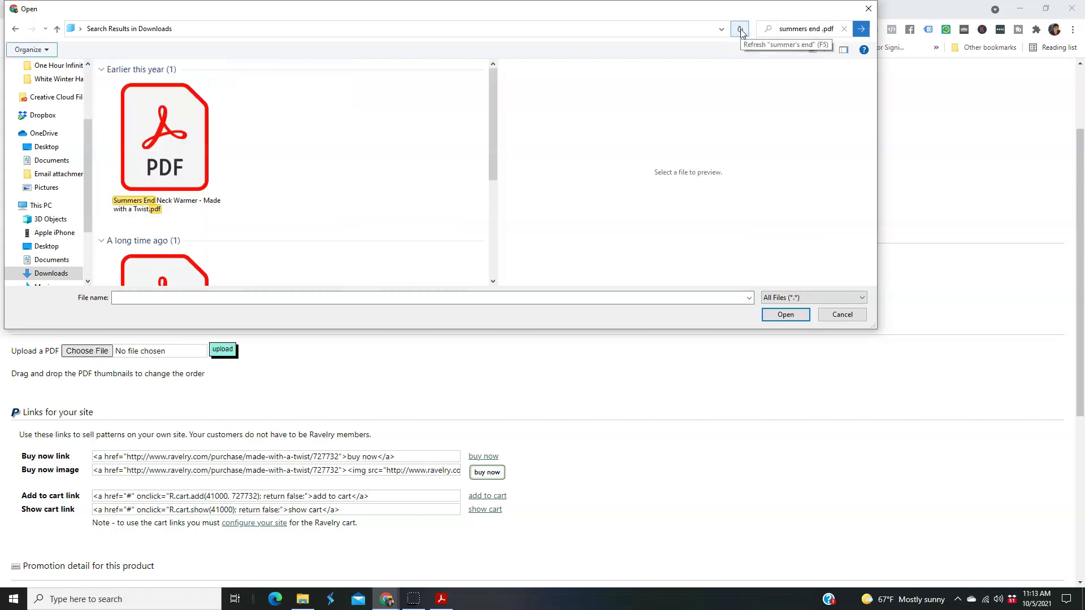
pyautogui.click(172, 140)
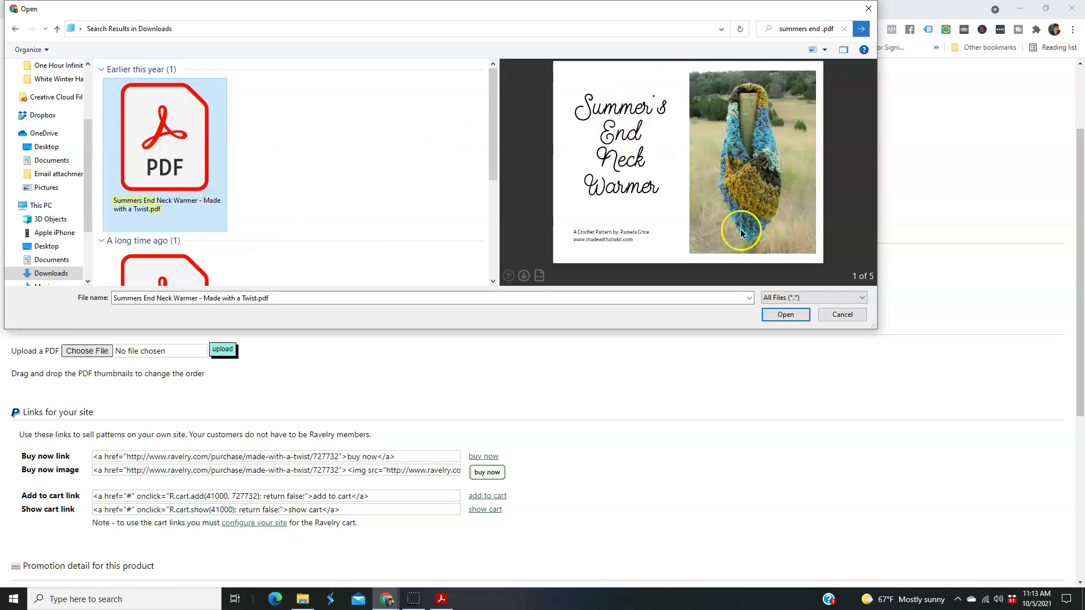
pyautogui.click(784, 314)
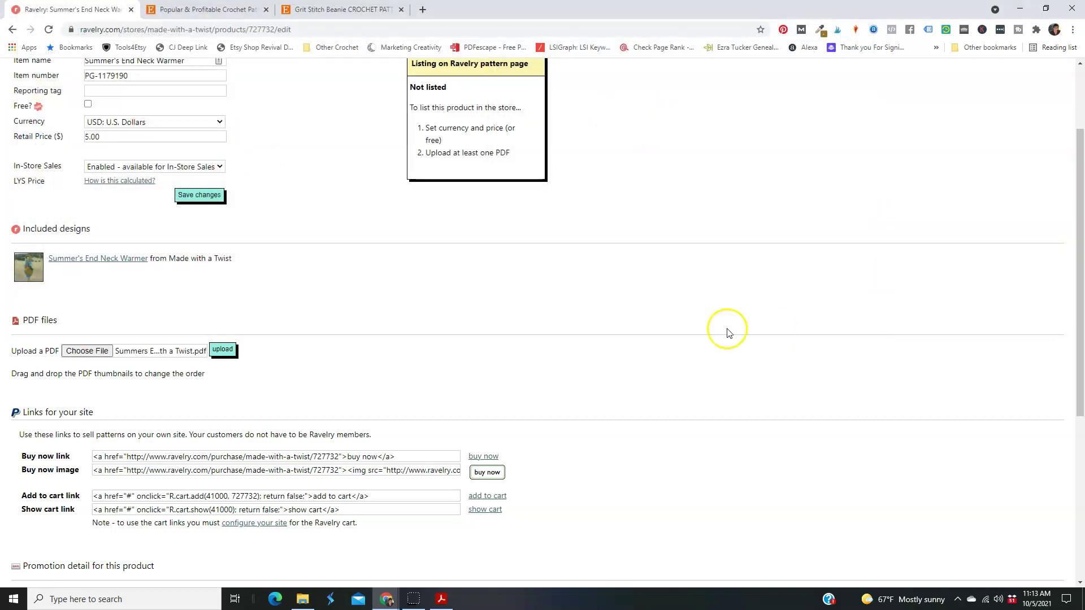
pyautogui.click(223, 350)
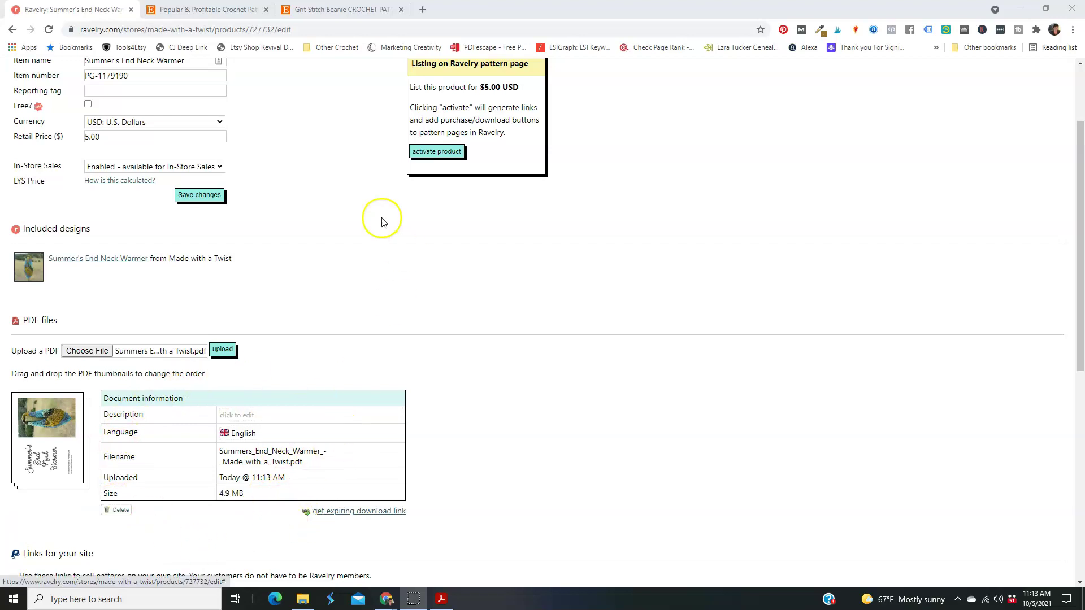
# Save the product changes and activate the Summer's End Neck Warmer listing on its Ravelry pattern page.
pyautogui.click(201, 195)
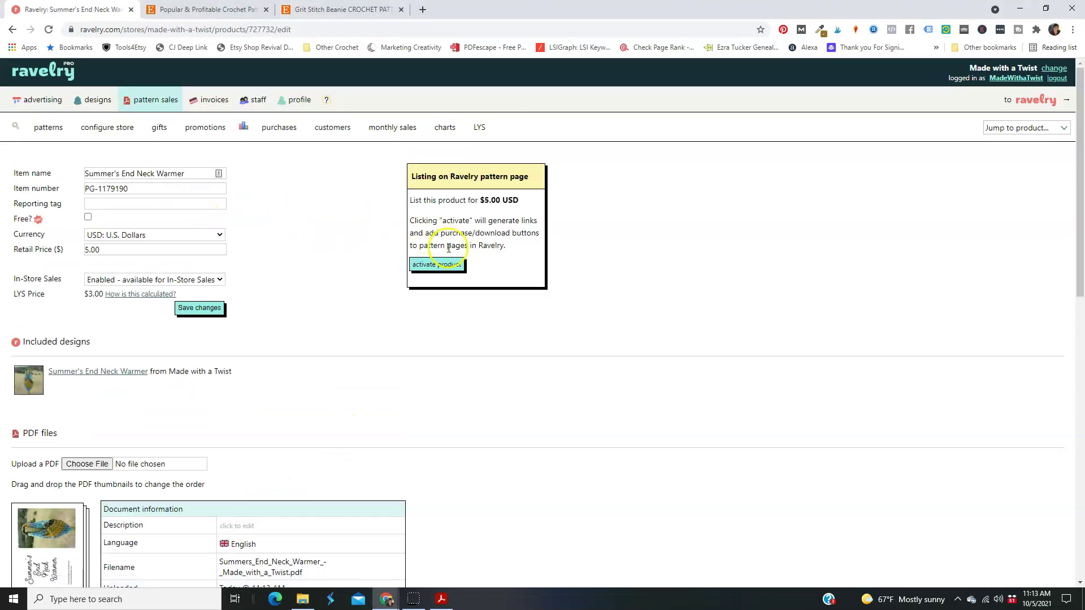
pyautogui.click(434, 267)
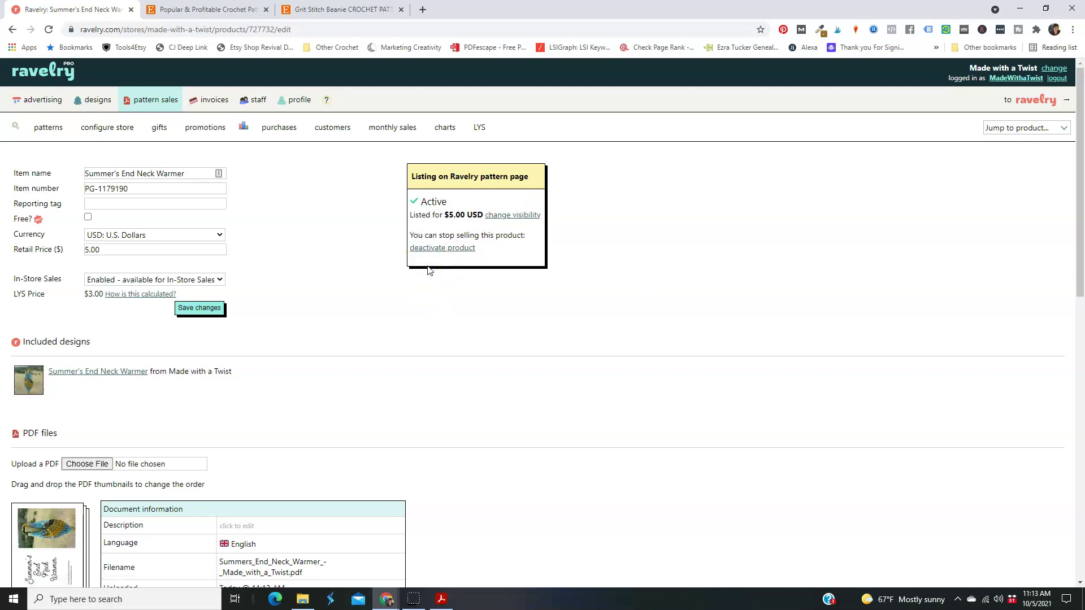
pyautogui.click(368, 303)
# Go through the MadeWithaTwist profile to the designer's full list of designs and open Summer's End Neck Warmer.
pyautogui.click(1017, 79)
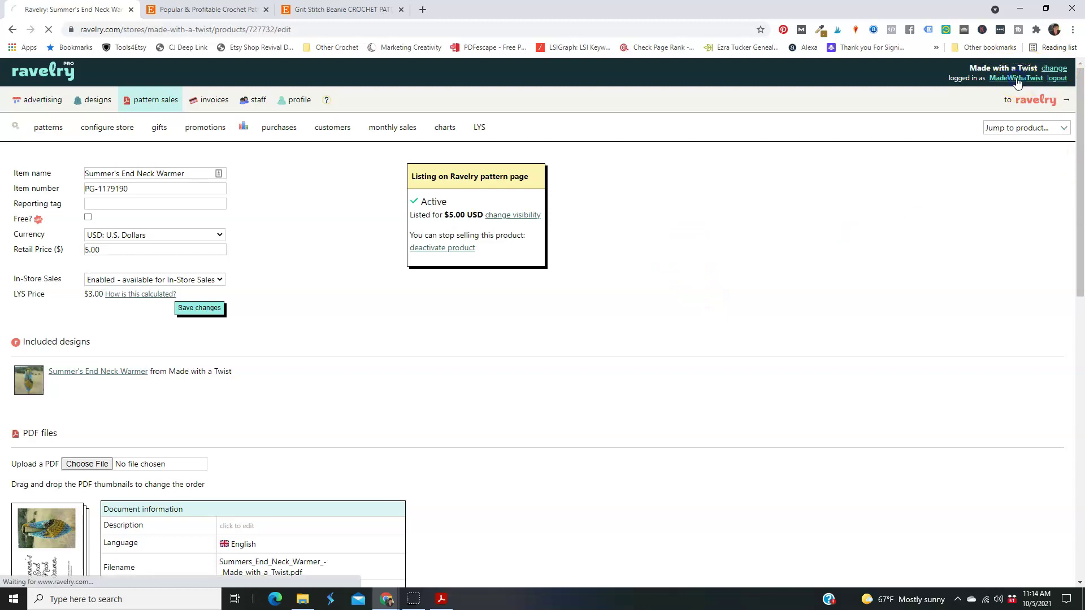
pyautogui.scroll(-2, 825, 327)
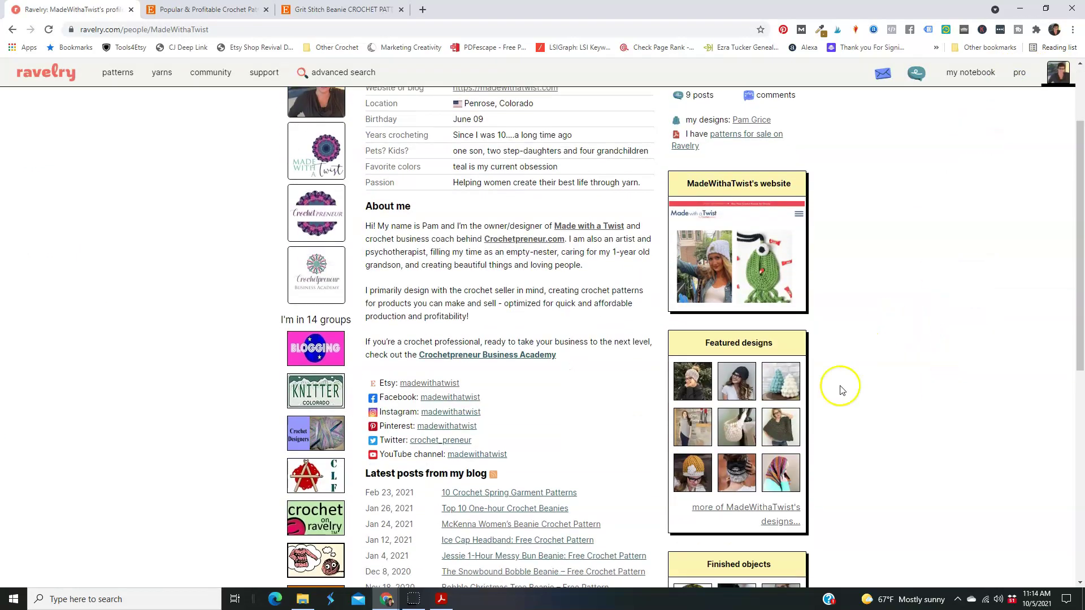
pyautogui.click(750, 506)
pyautogui.scroll(-4, 588, 208)
pyautogui.scroll(-1, 591, 205)
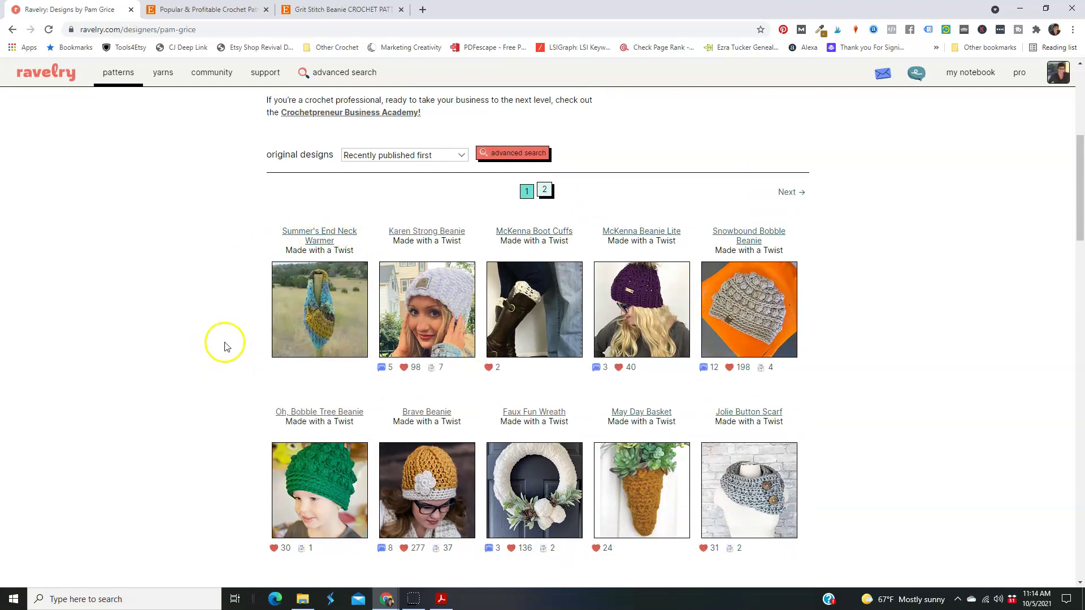
pyautogui.click(314, 235)
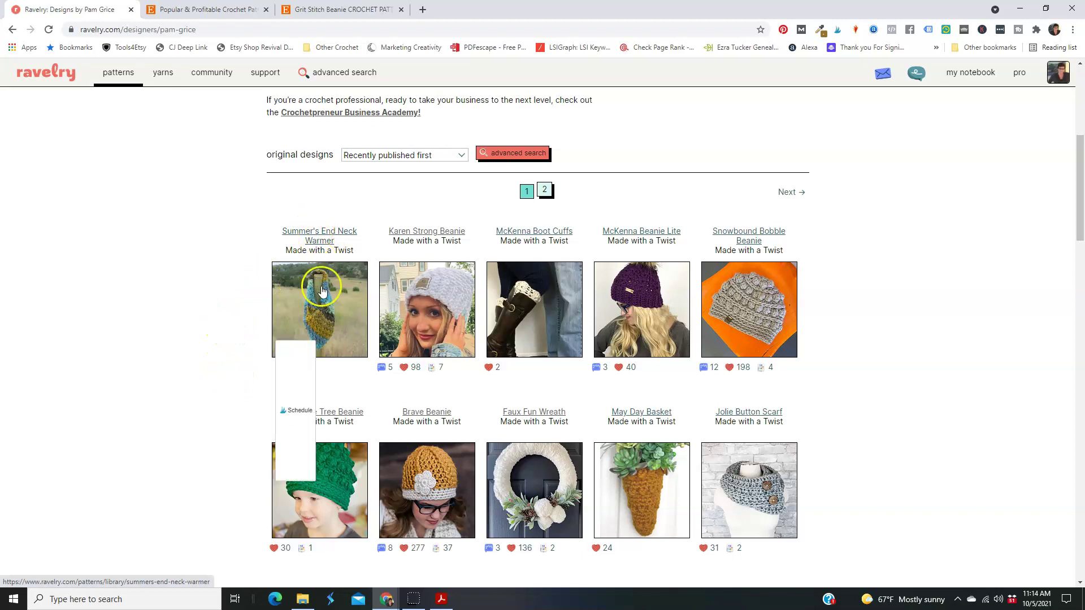